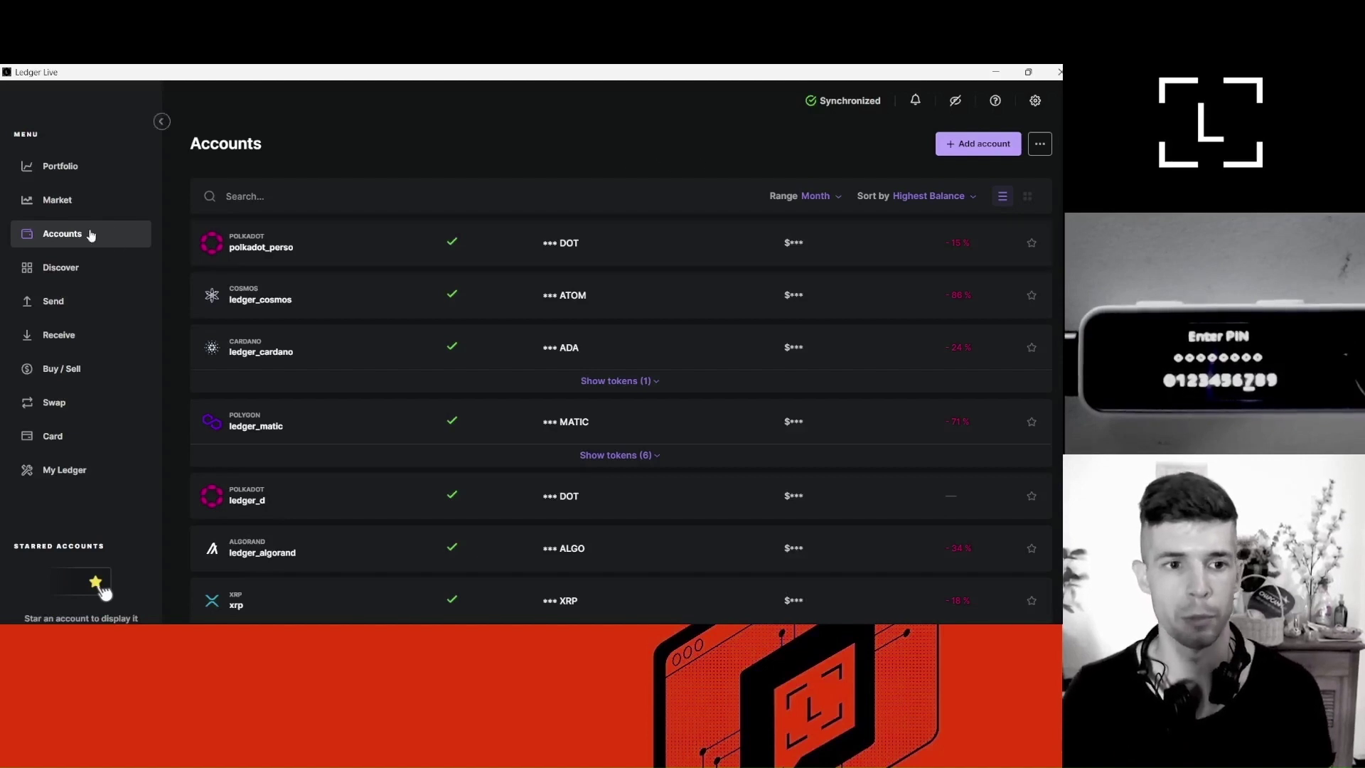
# Step: Begin adding an Ethereum (ETH) account in Ledger Live and continue past the device step
pyautogui.click(991, 145)
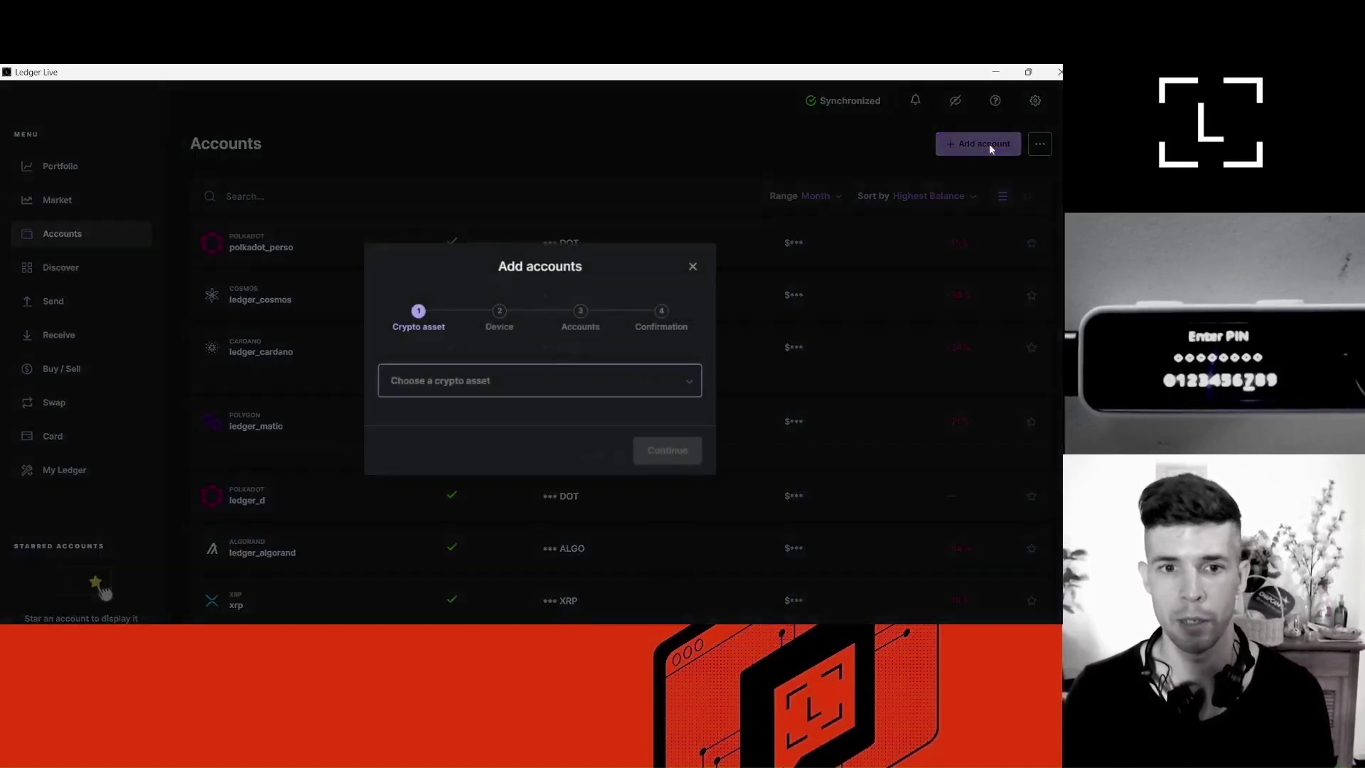
pyautogui.click(637, 379)
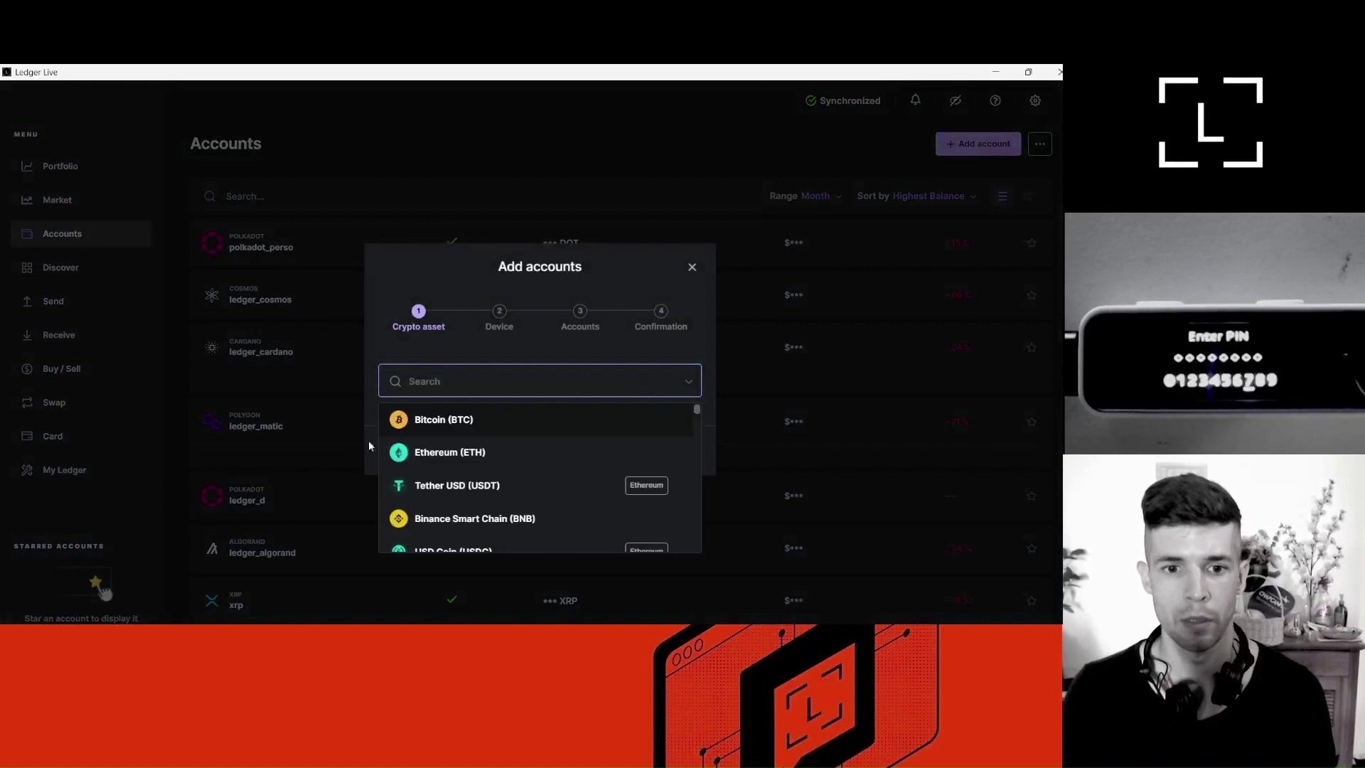
pyautogui.click(469, 457)
pyautogui.click(689, 451)
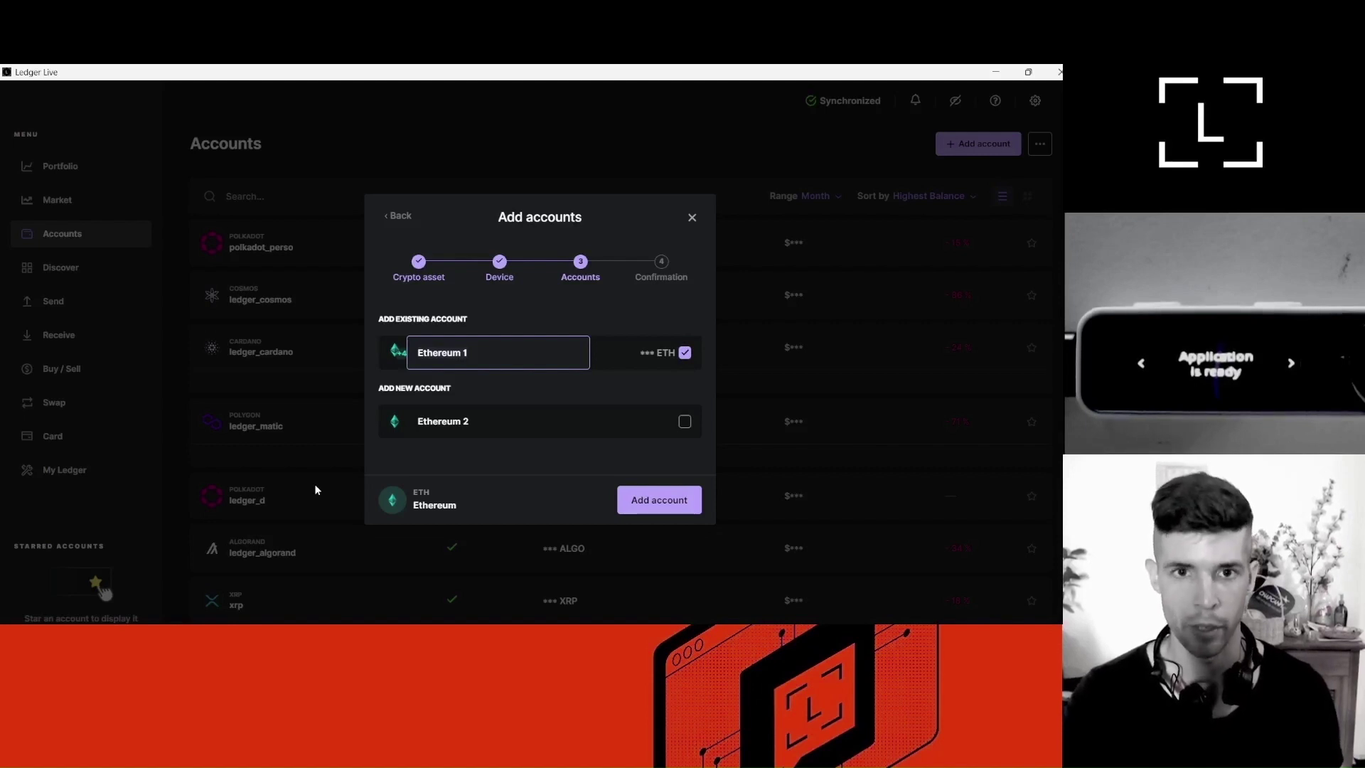
# Step: Rename the Ethereum 1 account to ledger_dan and add it to Ledger Live
pyautogui.hotkey('ctrl', 'a')
pyautogui.press('BackSpace')
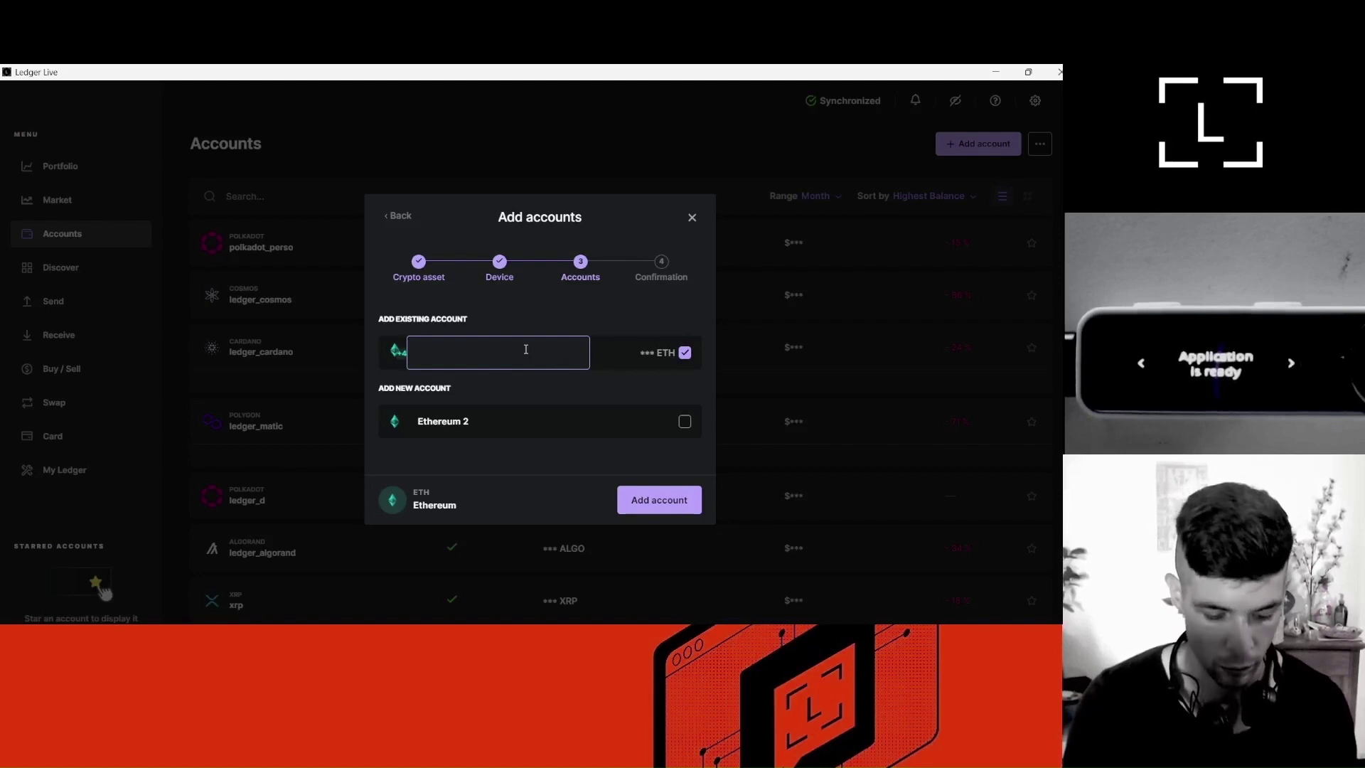
pyautogui.write('ledger_dan')
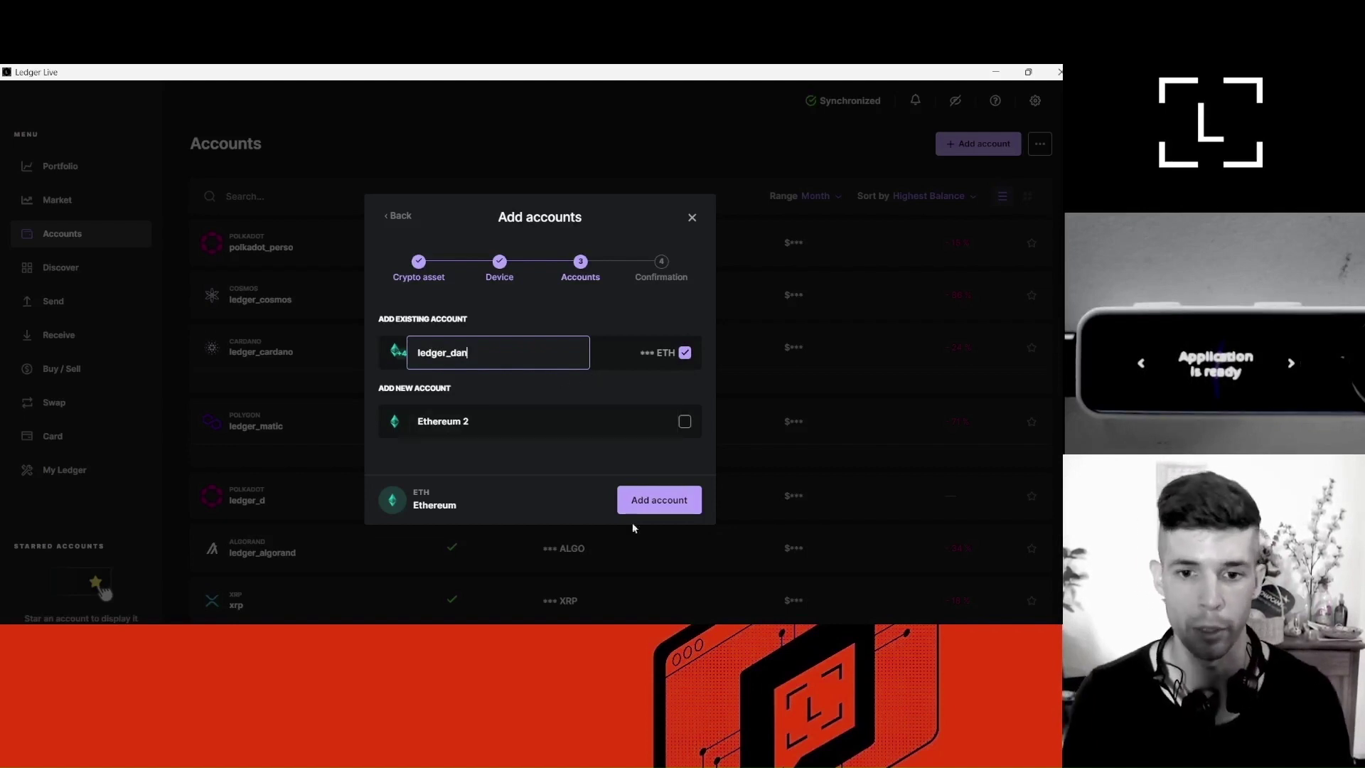
pyautogui.click(674, 505)
pyautogui.click(675, 506)
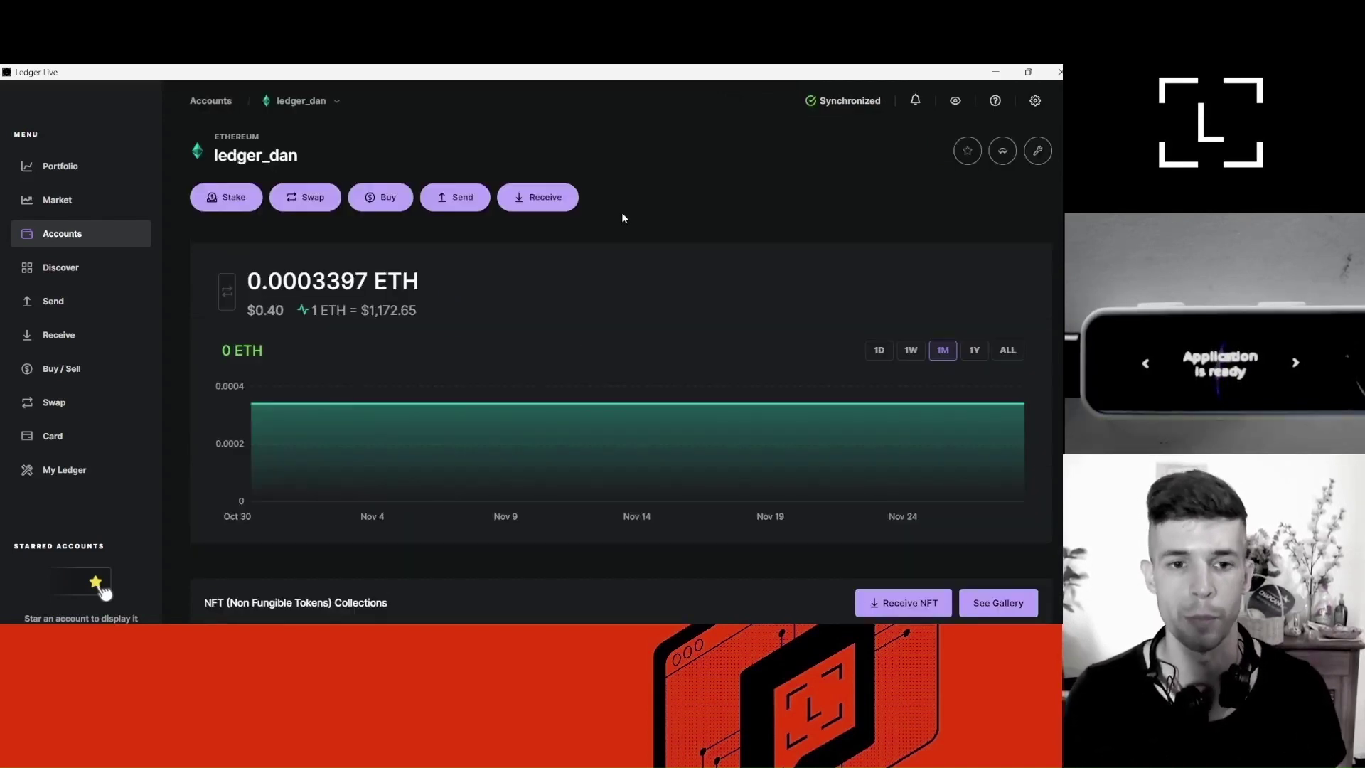
# Step: Receive into ledger_dan and copy its Ethereum receiving address
pyautogui.click(532, 204)
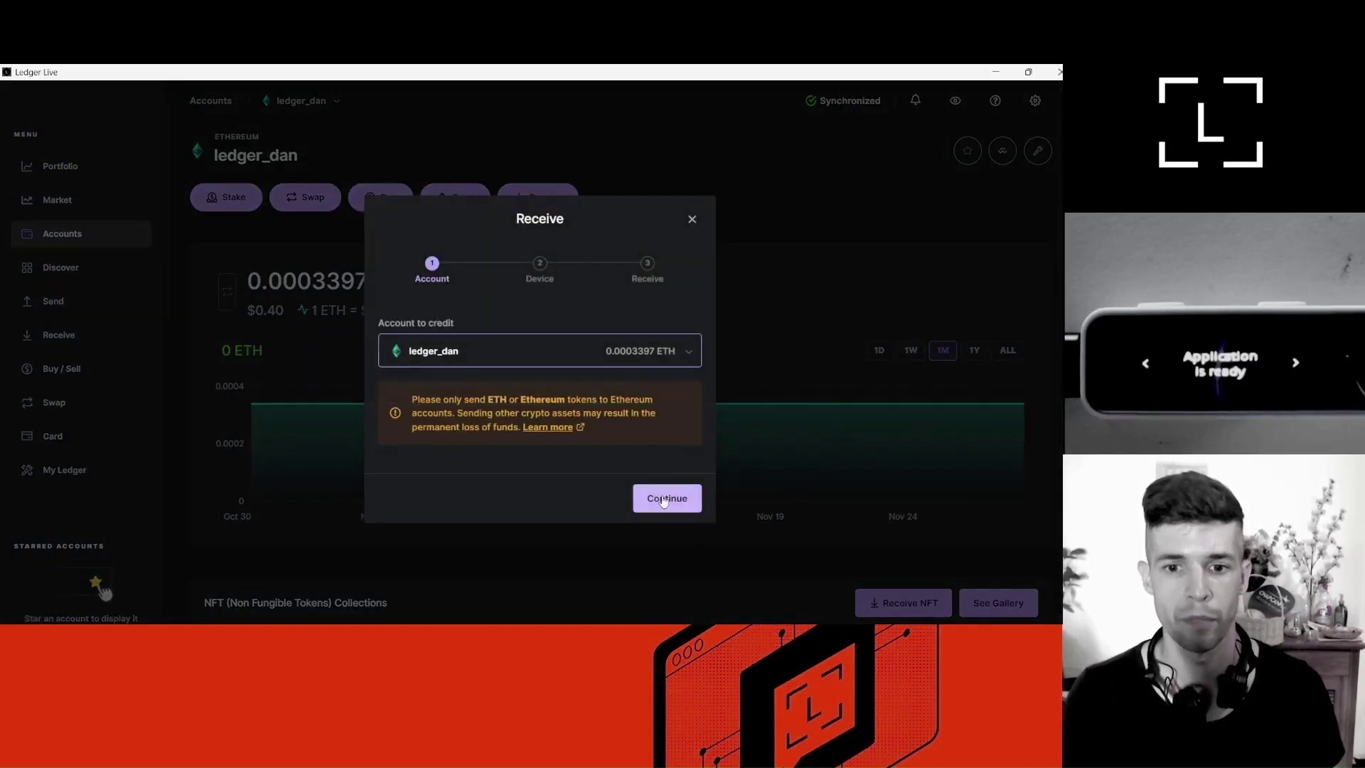
pyautogui.click(661, 497)
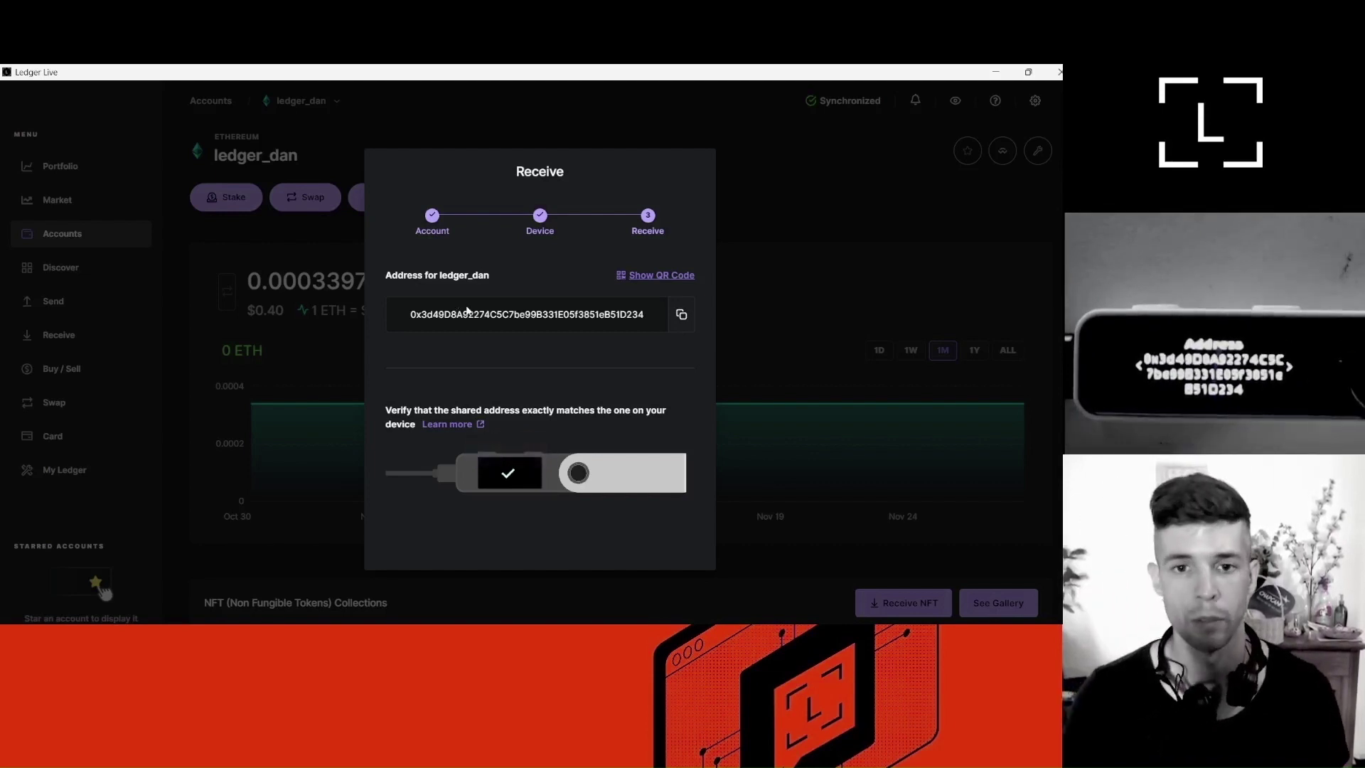
pyautogui.click(681, 315)
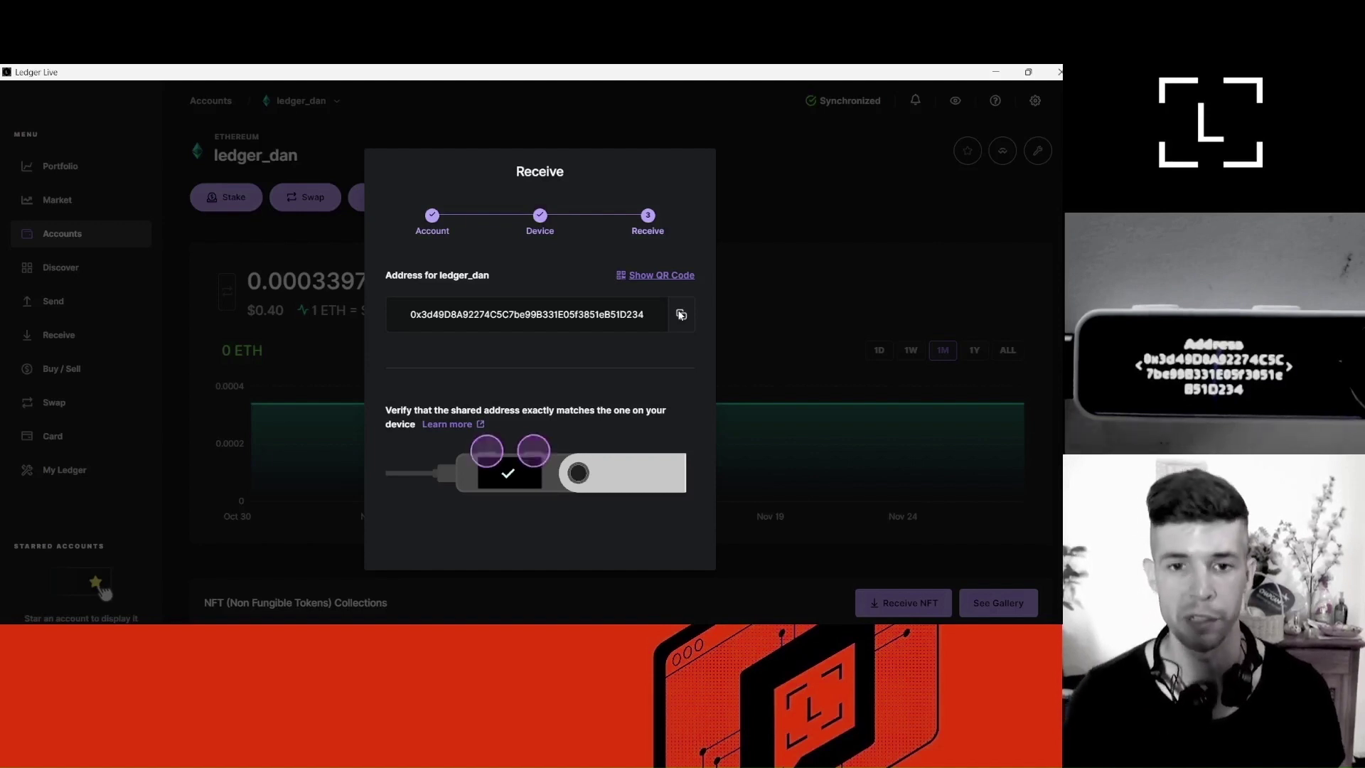
# Step: Open the ETH withdrawal form from Binance's Fiat and Spot wallet
pyautogui.hotkey('alt', 'Tab')
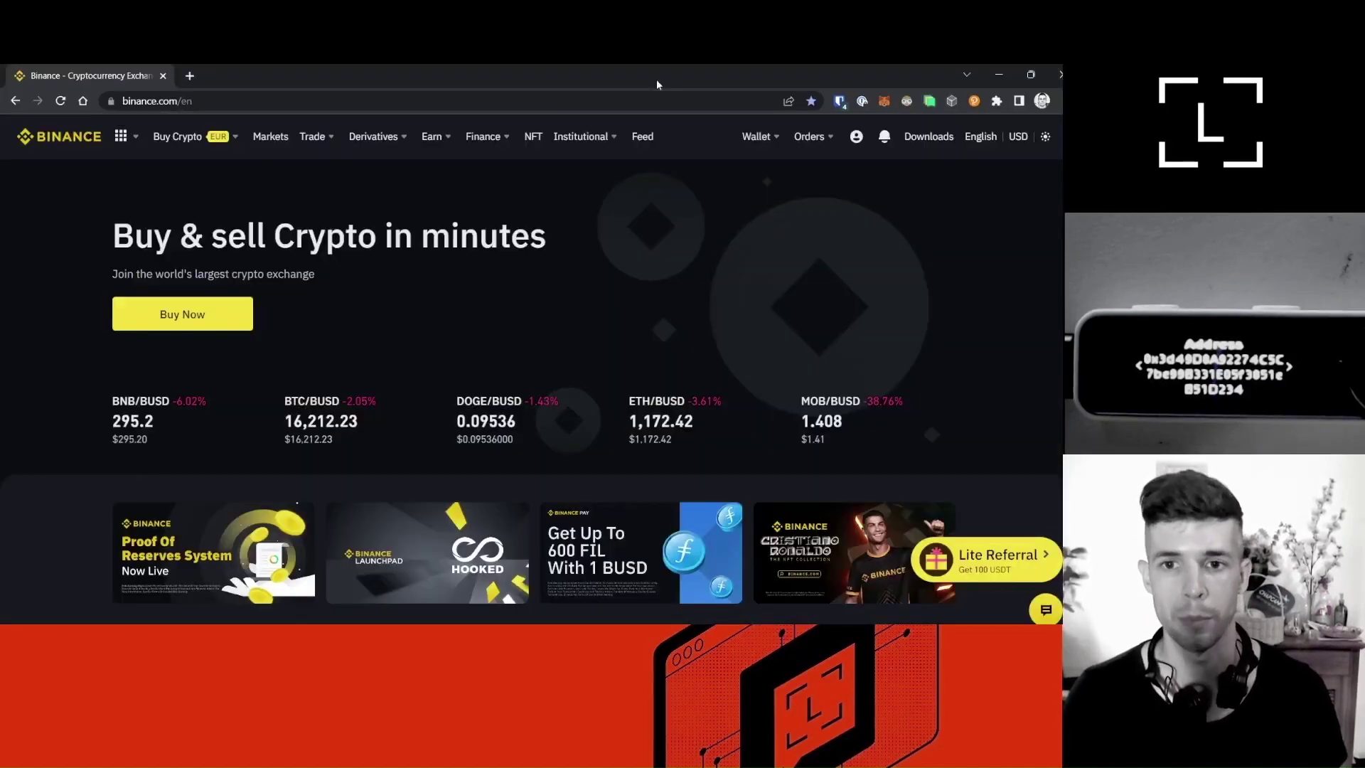
pyautogui.moveTo(766, 142)
pyautogui.click(811, 232)
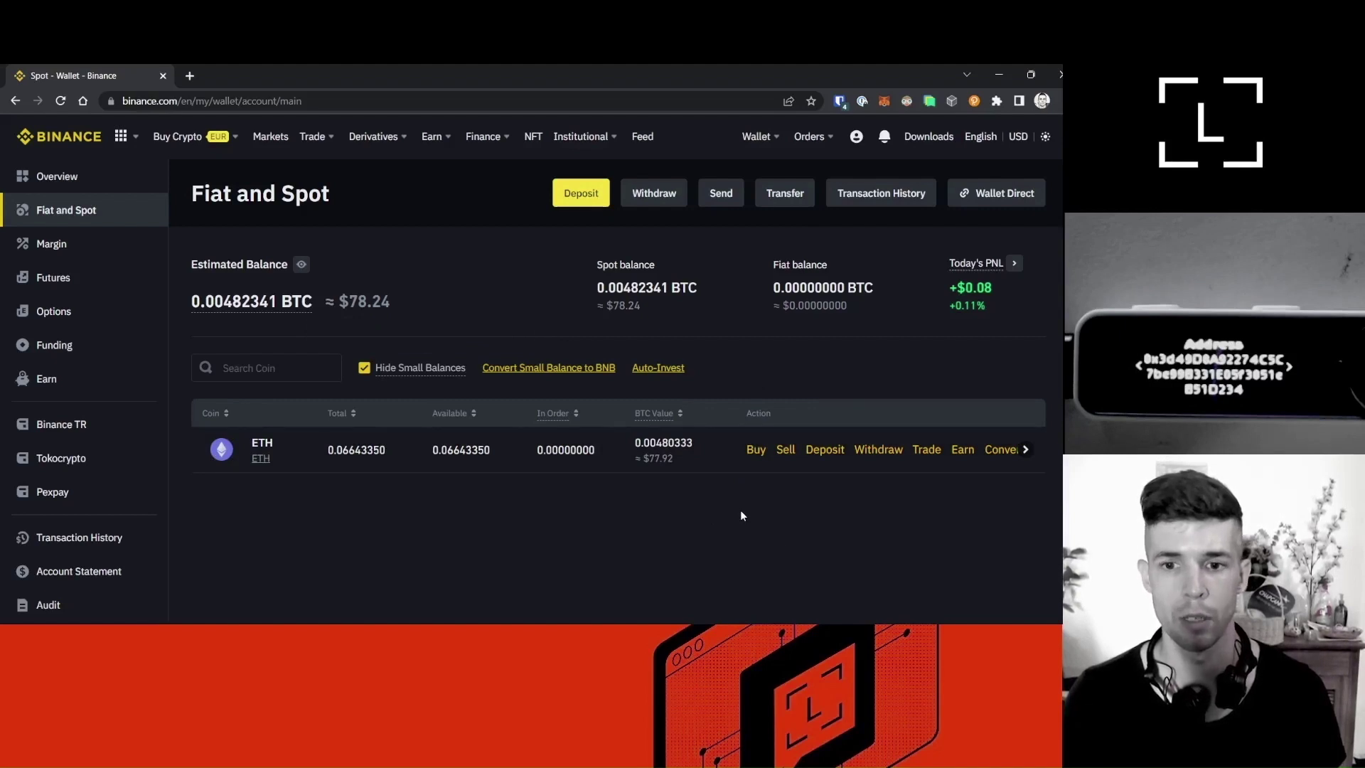
pyautogui.click(889, 450)
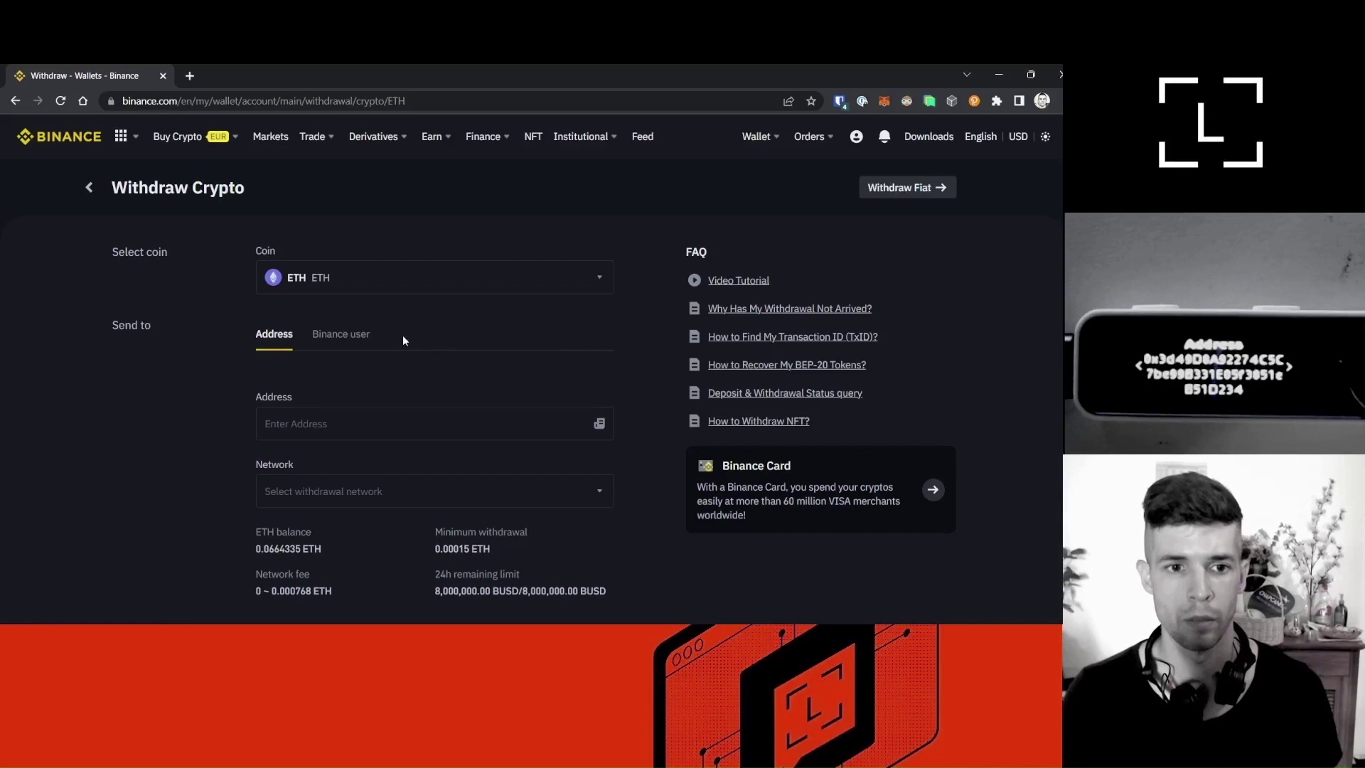
# Step: Keep ETH as the coin and paste the Ledger Ethereum address as the destination
pyautogui.click(377, 278)
pyautogui.click(452, 318)
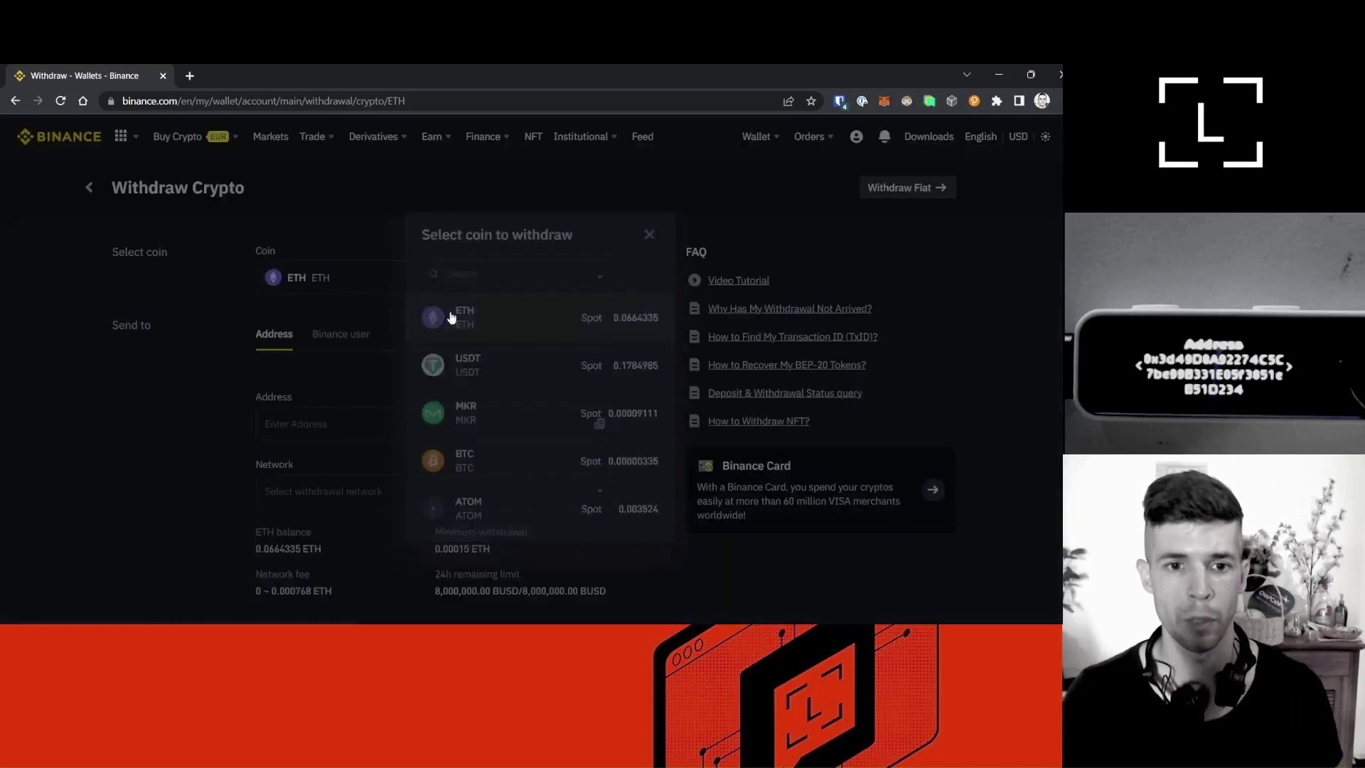
pyautogui.click(312, 423)
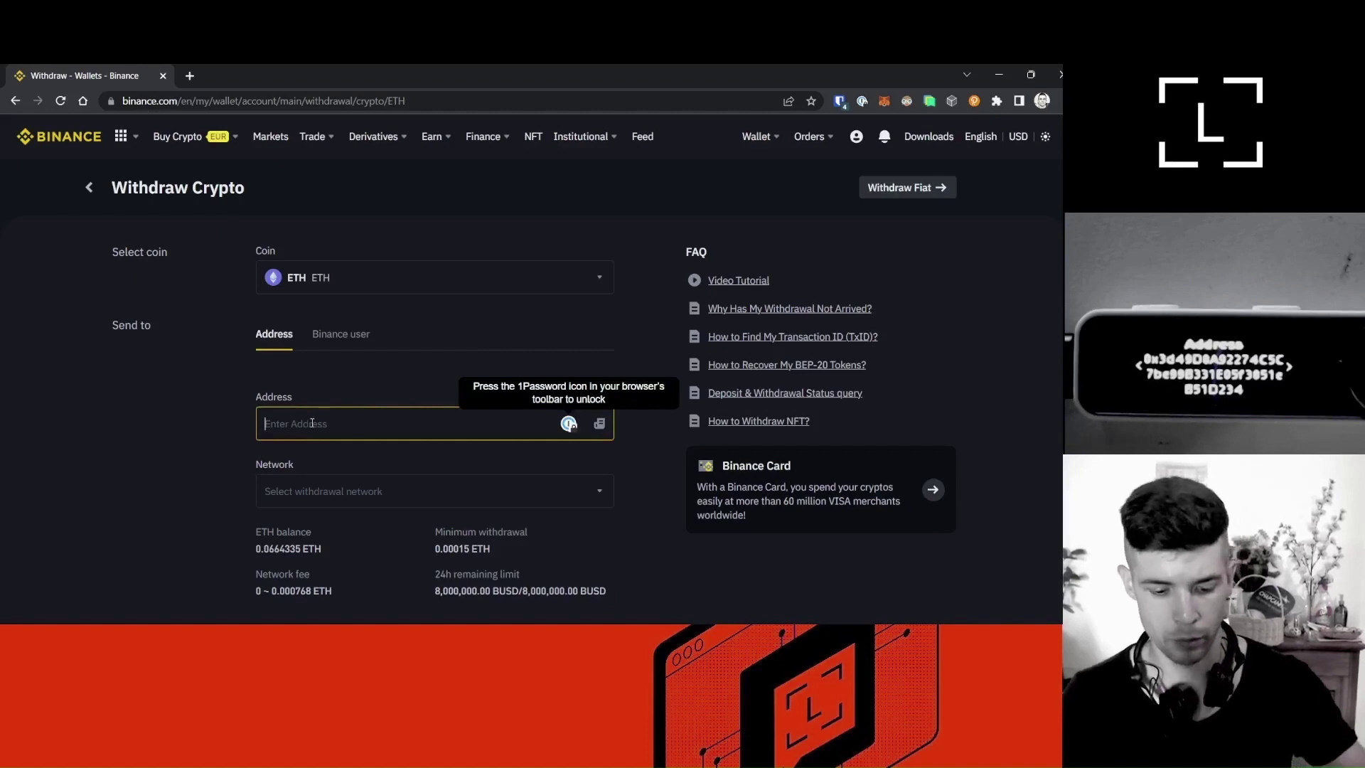
pyautogui.hotkey('ctrl', 'v')
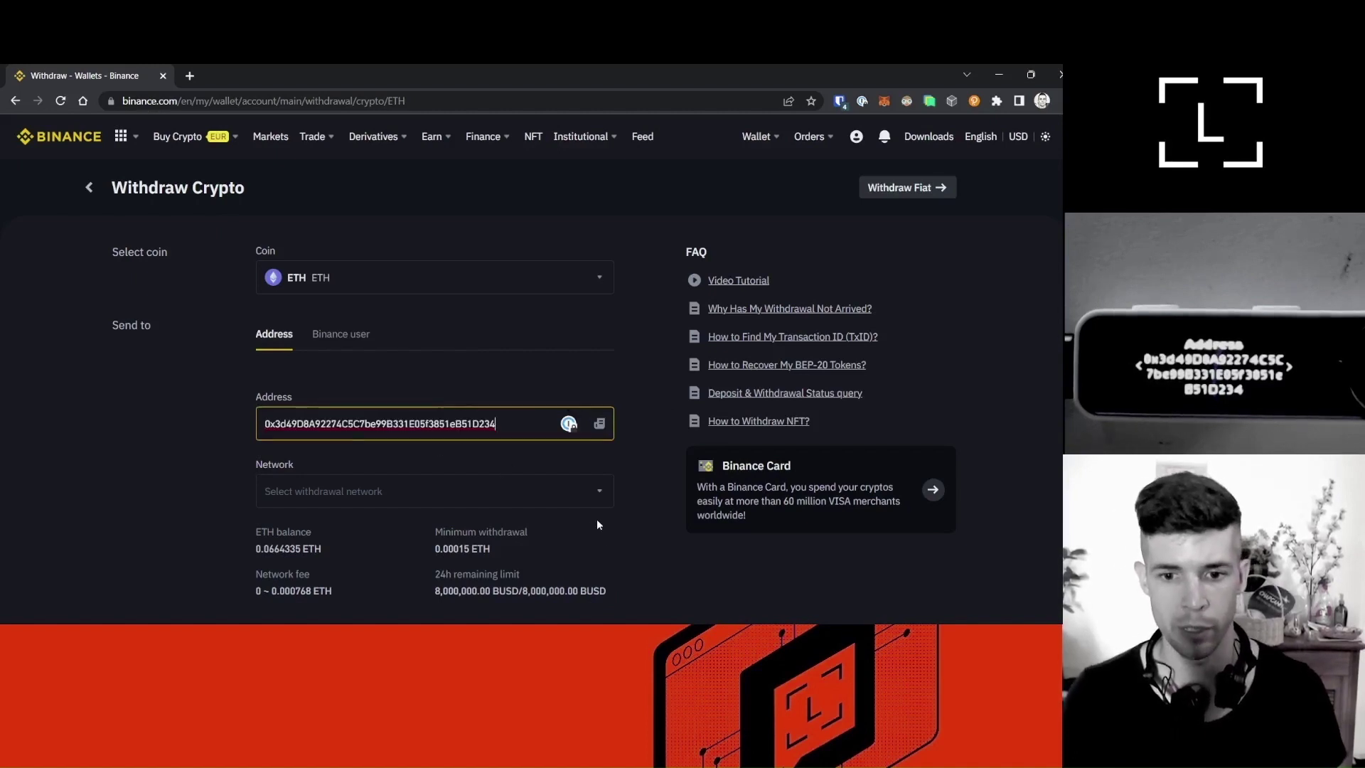
pyautogui.moveTo(531, 754)
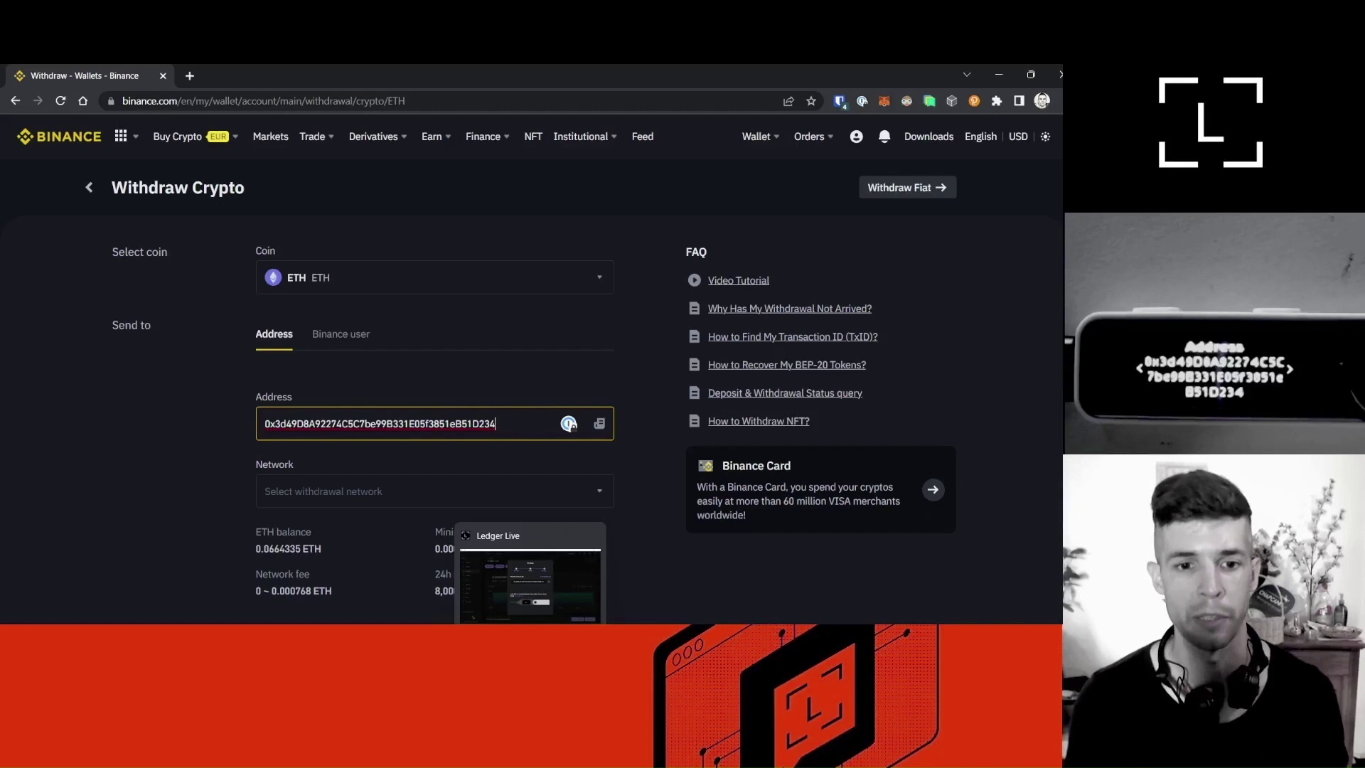
pyautogui.click(652, 259)
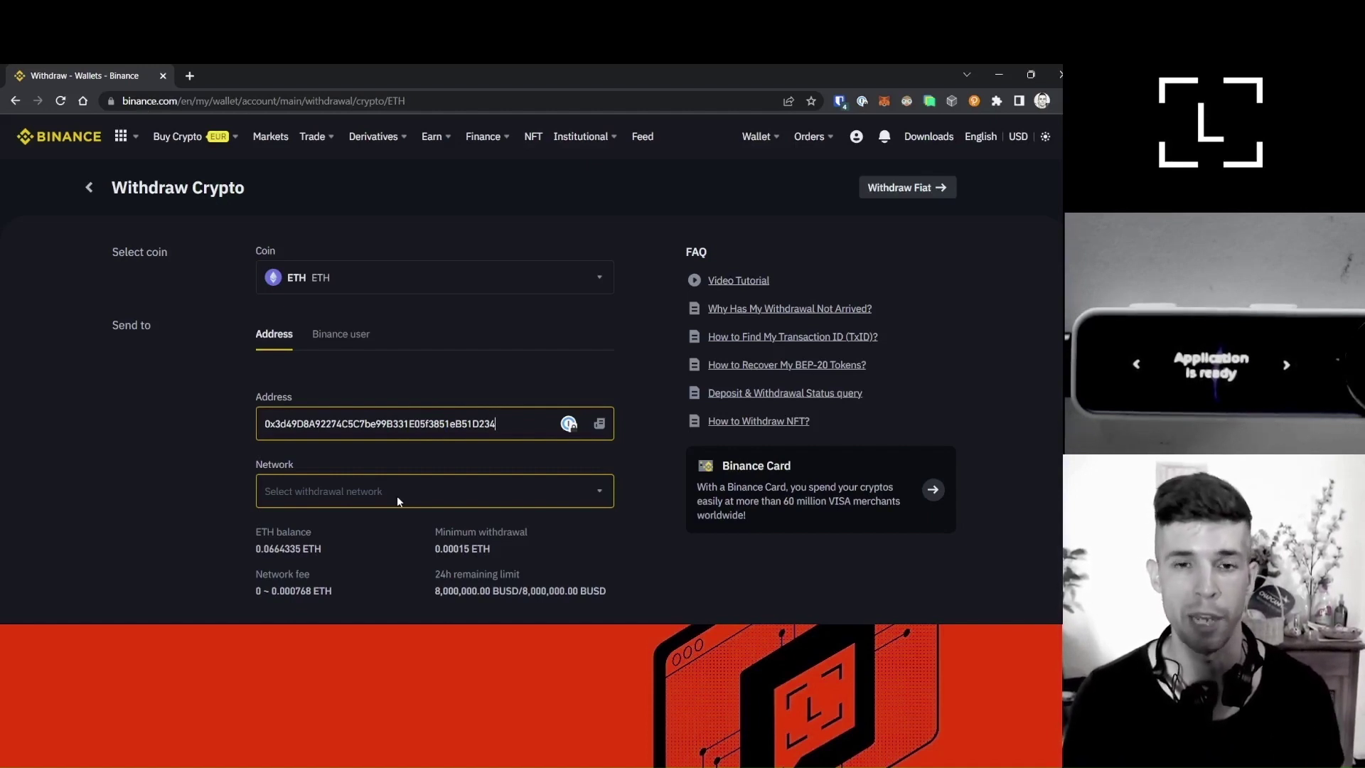
# Step: Set the withdrawal network to ETH Ethereum (ERC20)
pyautogui.click(518, 486)
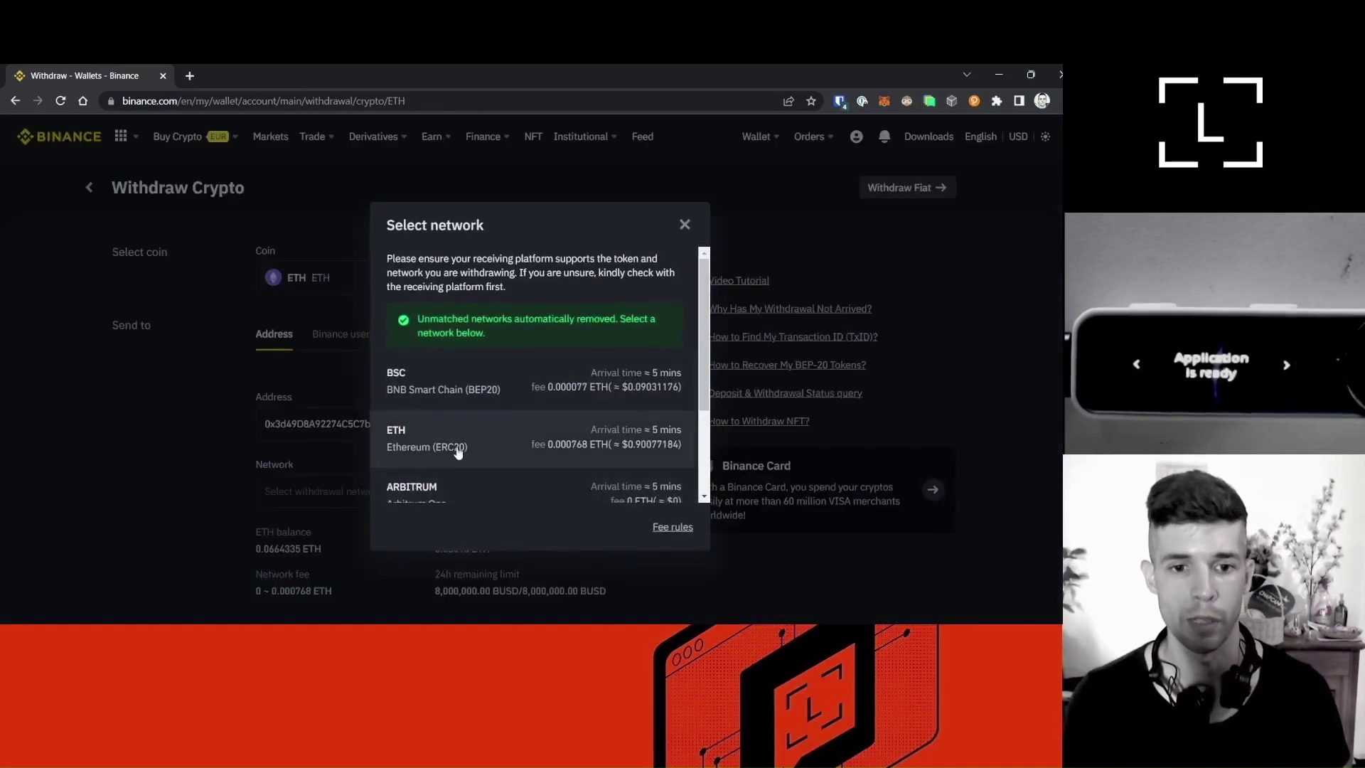
pyautogui.scroll(-2, 458, 452)
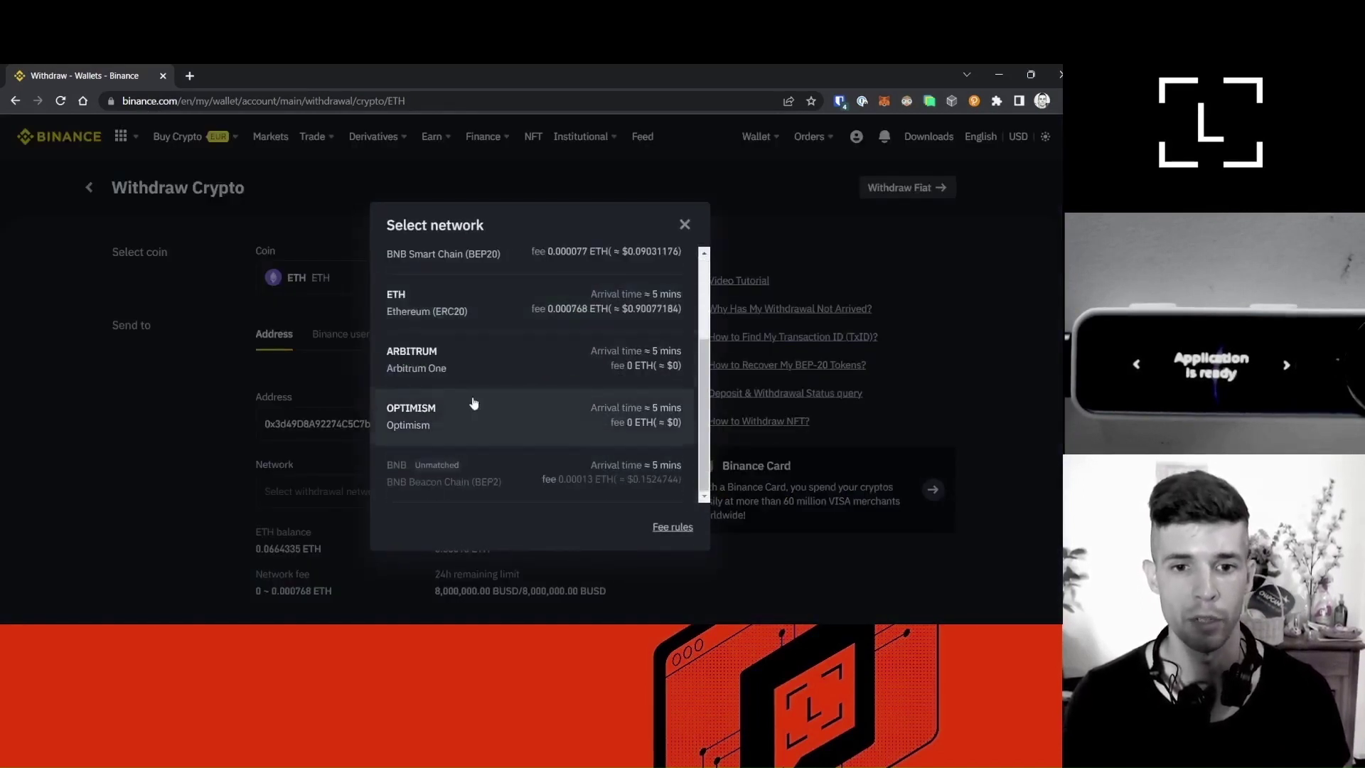
pyautogui.scroll(2, 473, 404)
pyautogui.scroll(-2, 478, 391)
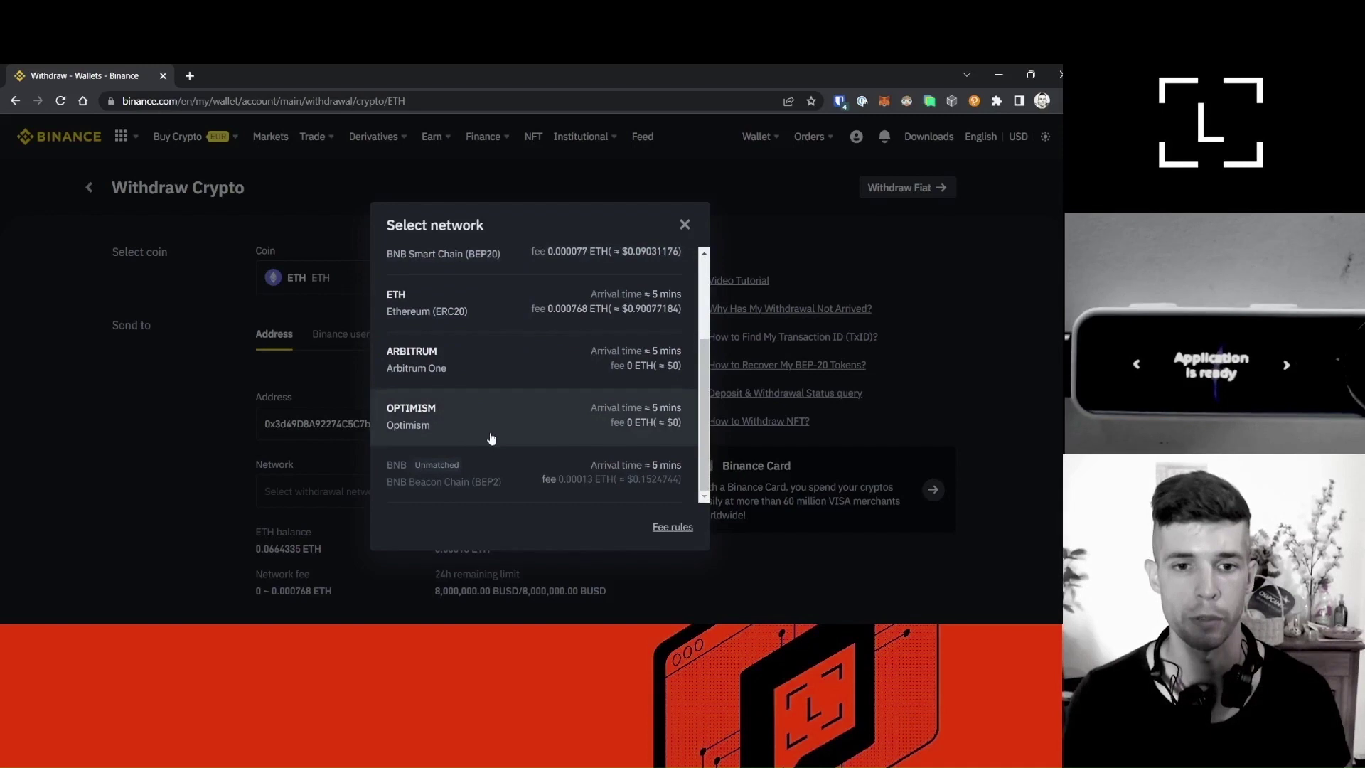
pyautogui.click(440, 304)
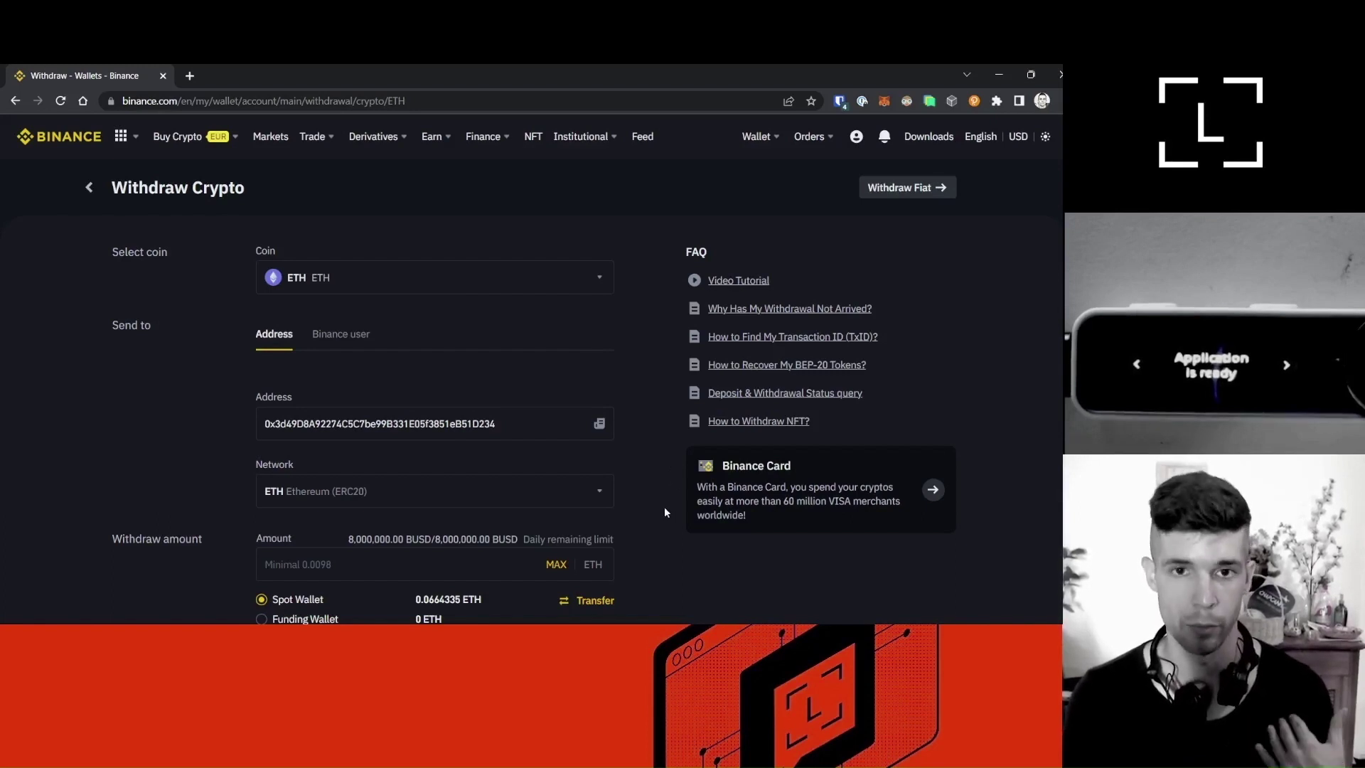
# Step: Set the withdrawal amount to the maximum 0.06643350 ETH
pyautogui.click(572, 549)
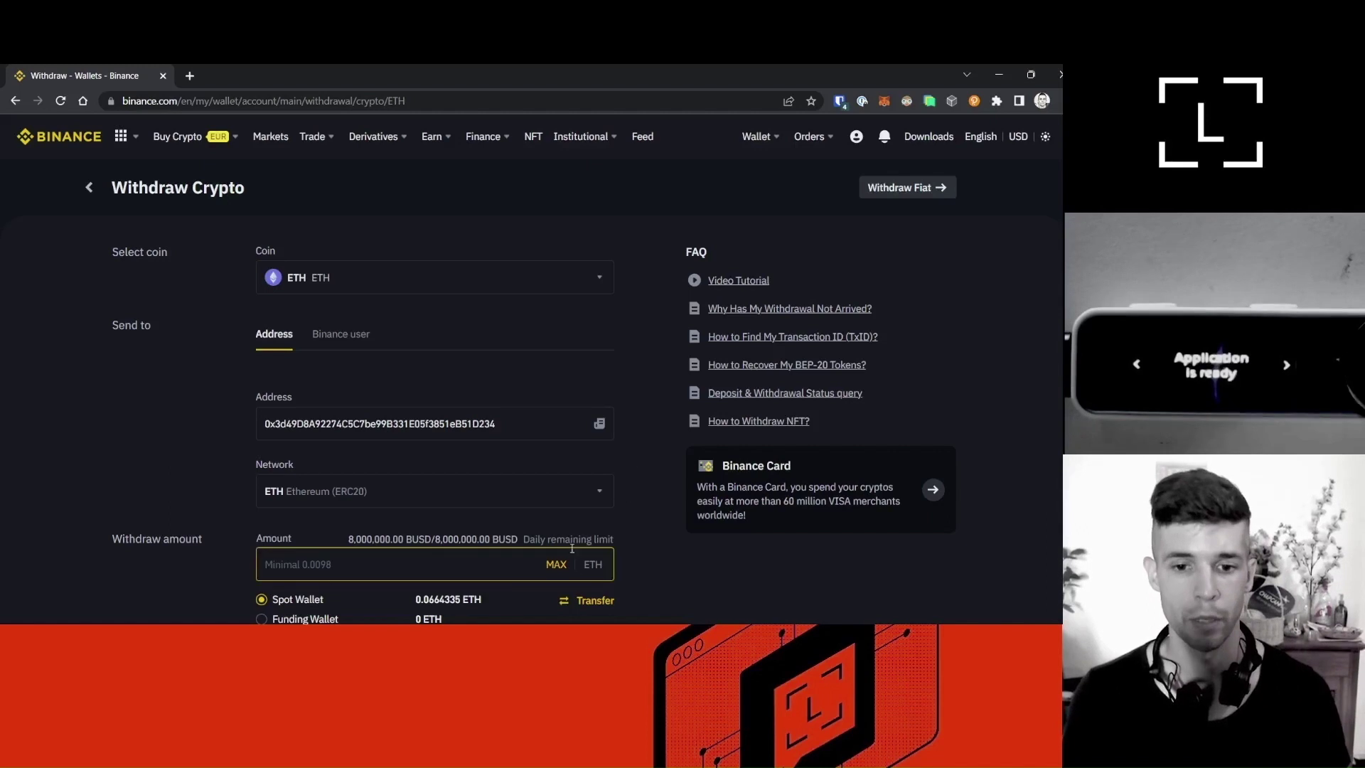
pyautogui.scroll(-1, 569, 544)
pyautogui.click(556, 501)
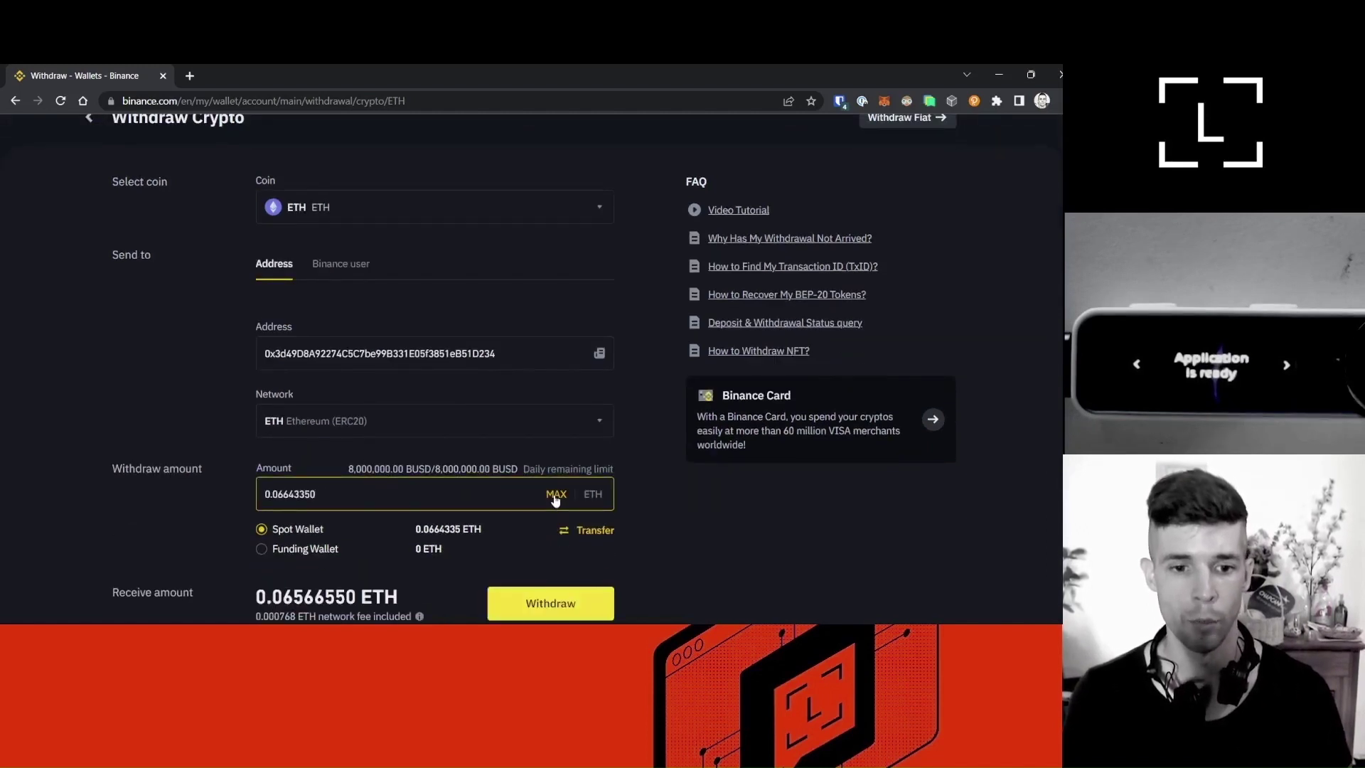
pyautogui.scroll(-2, 562, 491)
# Step: Open the withdrawal confirmation, then return to Ledger Live's Receive dialog
pyautogui.click(568, 469)
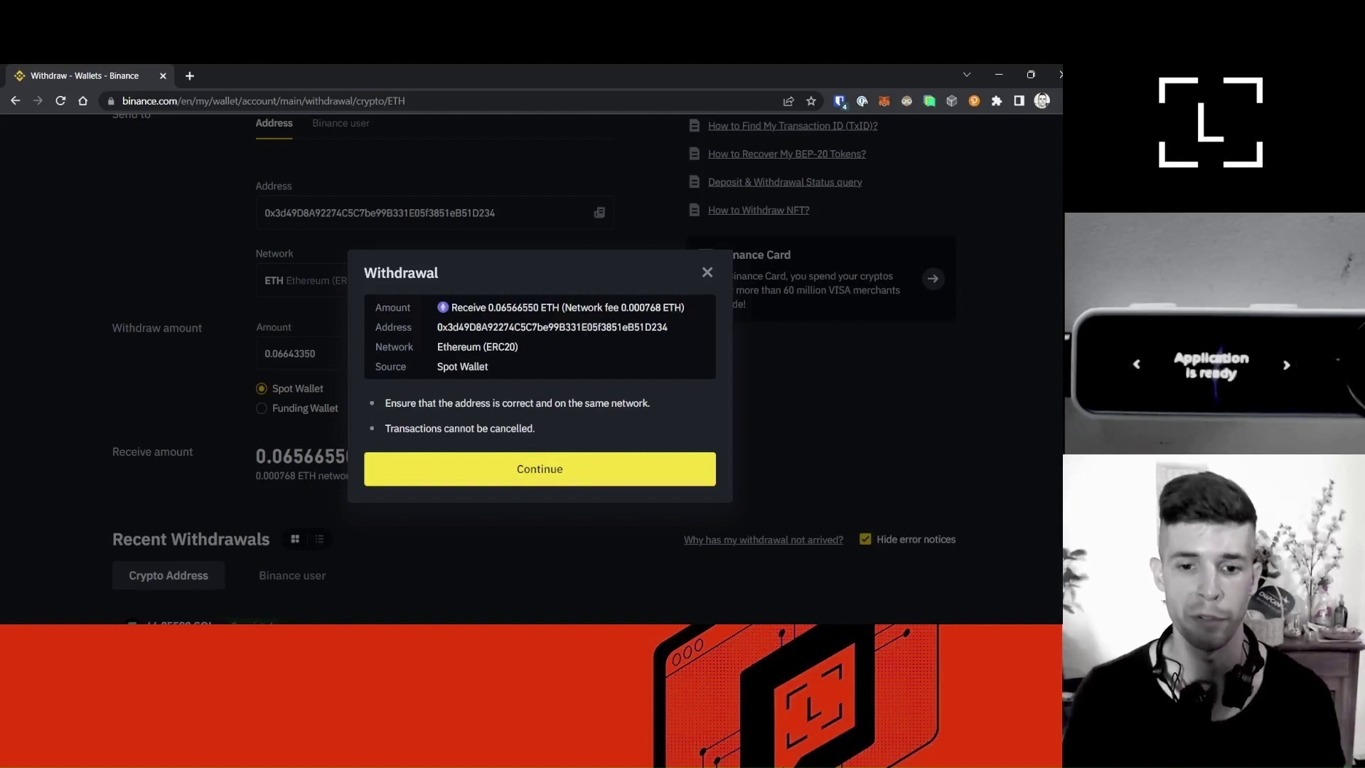
pyautogui.click(529, 569)
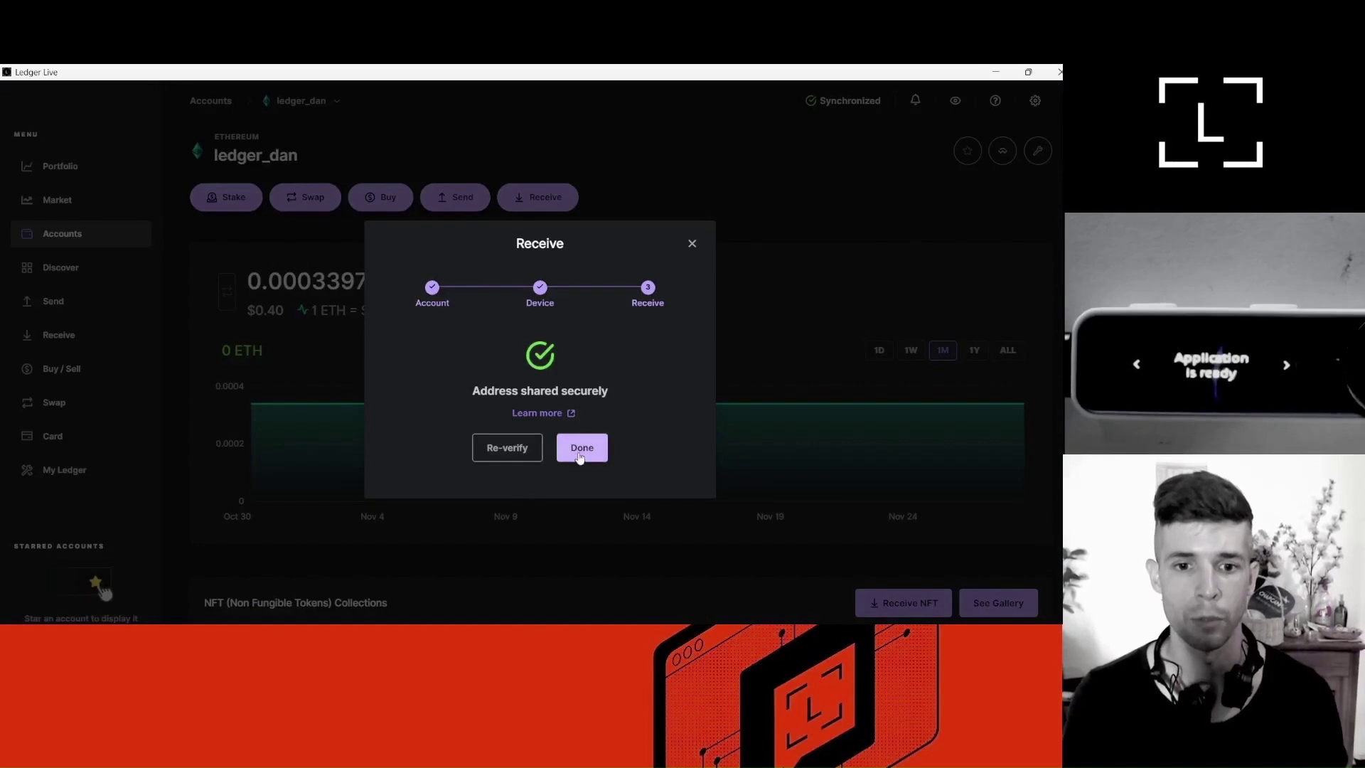
# Step: Re-verify the Ethereum receiving address on the device and close the Receive flow
pyautogui.click(507, 447)
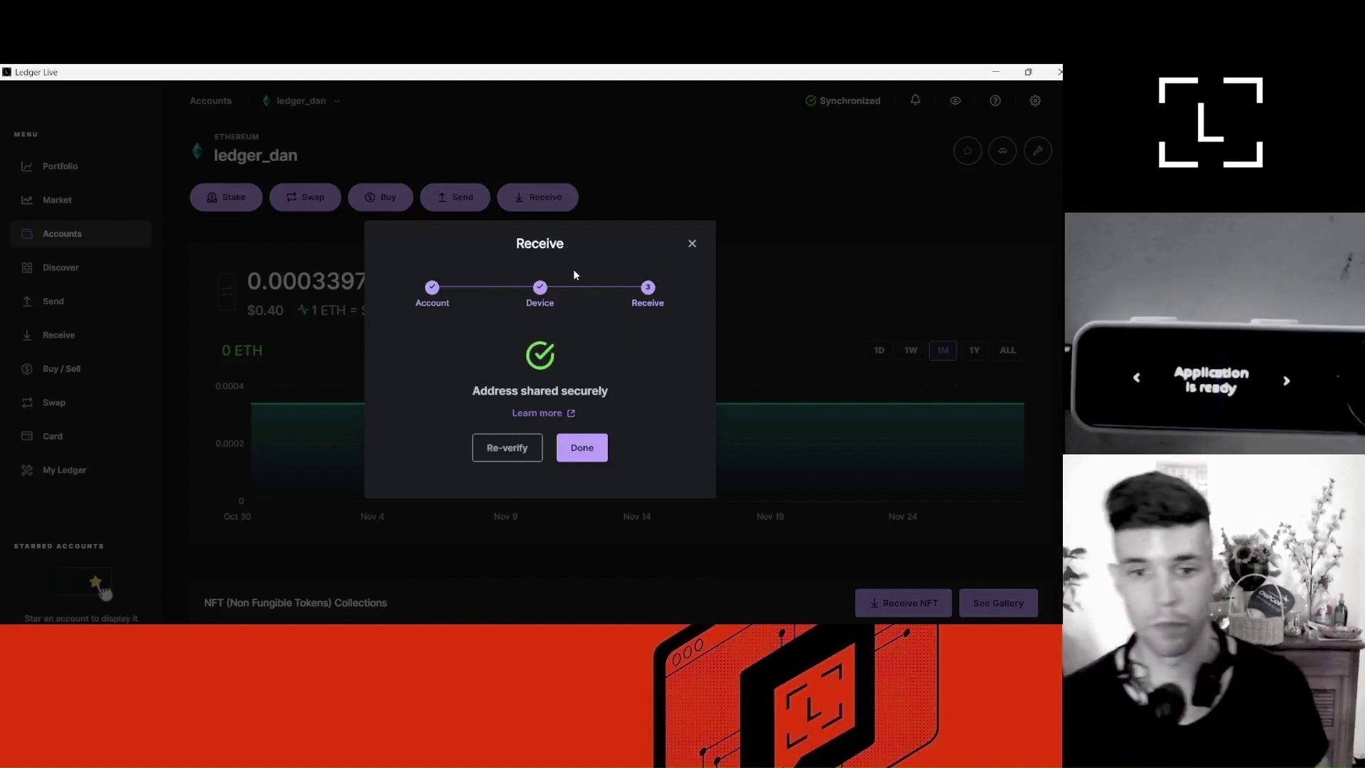
pyautogui.click(584, 446)
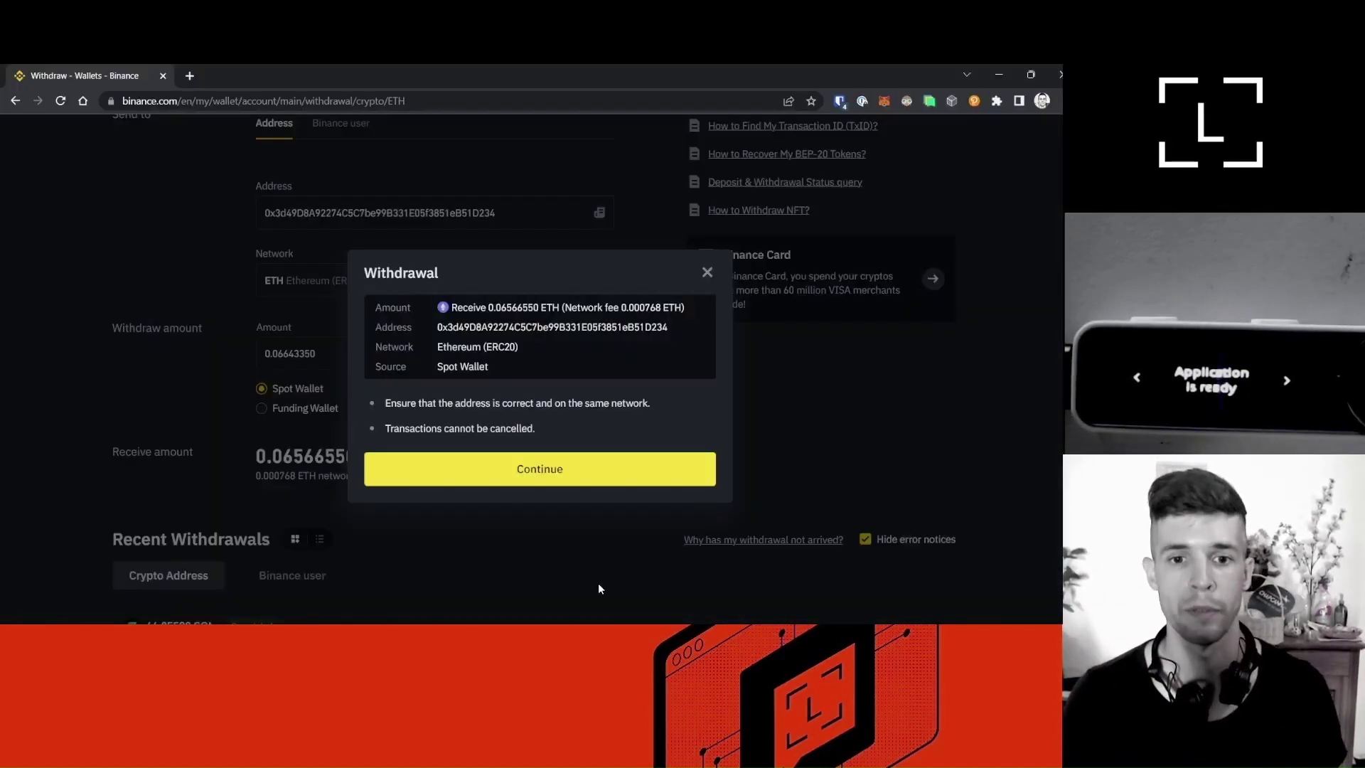
# Step: Check the network and receiving address in the withdrawal summary, then continue to security verification
pyautogui.moveTo(431, 345); pyautogui.dragTo(523, 349)
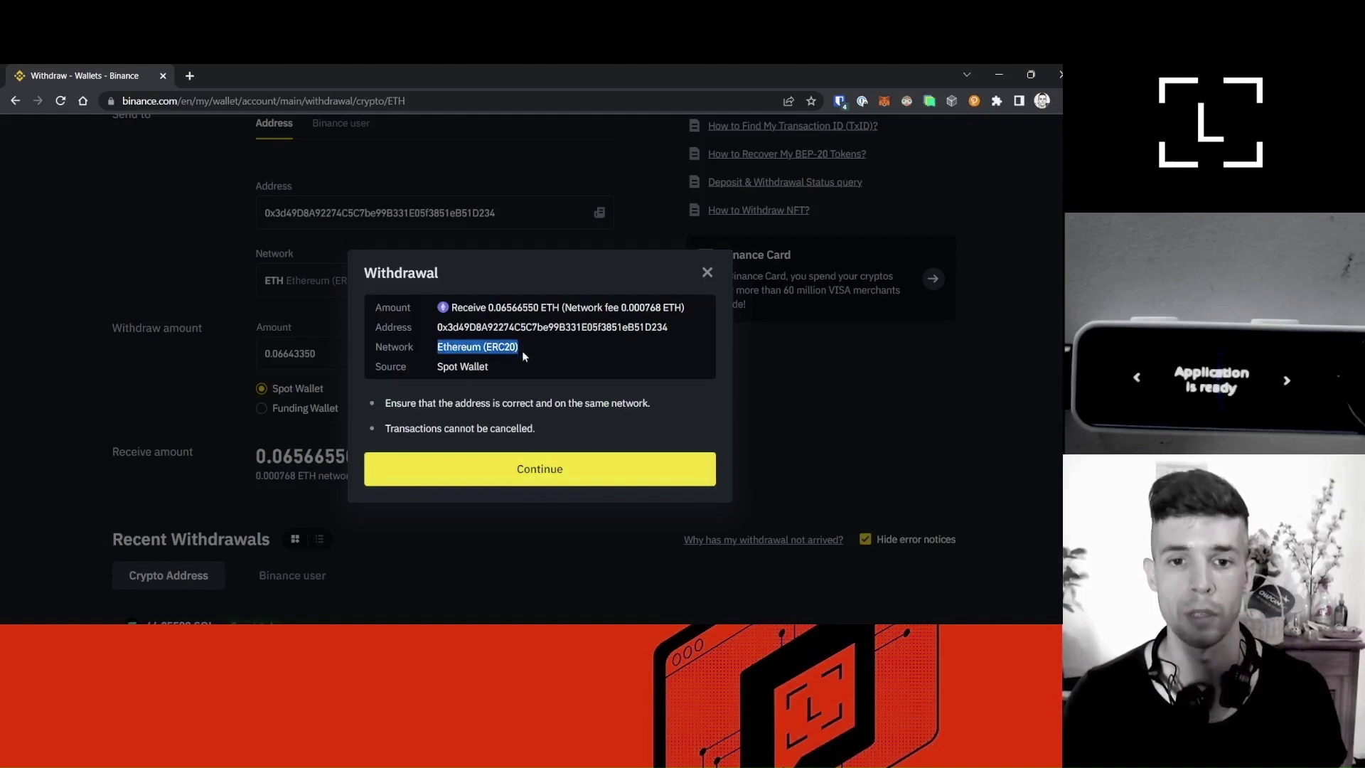
pyautogui.click(527, 355)
pyautogui.moveTo(437, 330); pyautogui.dragTo(682, 329)
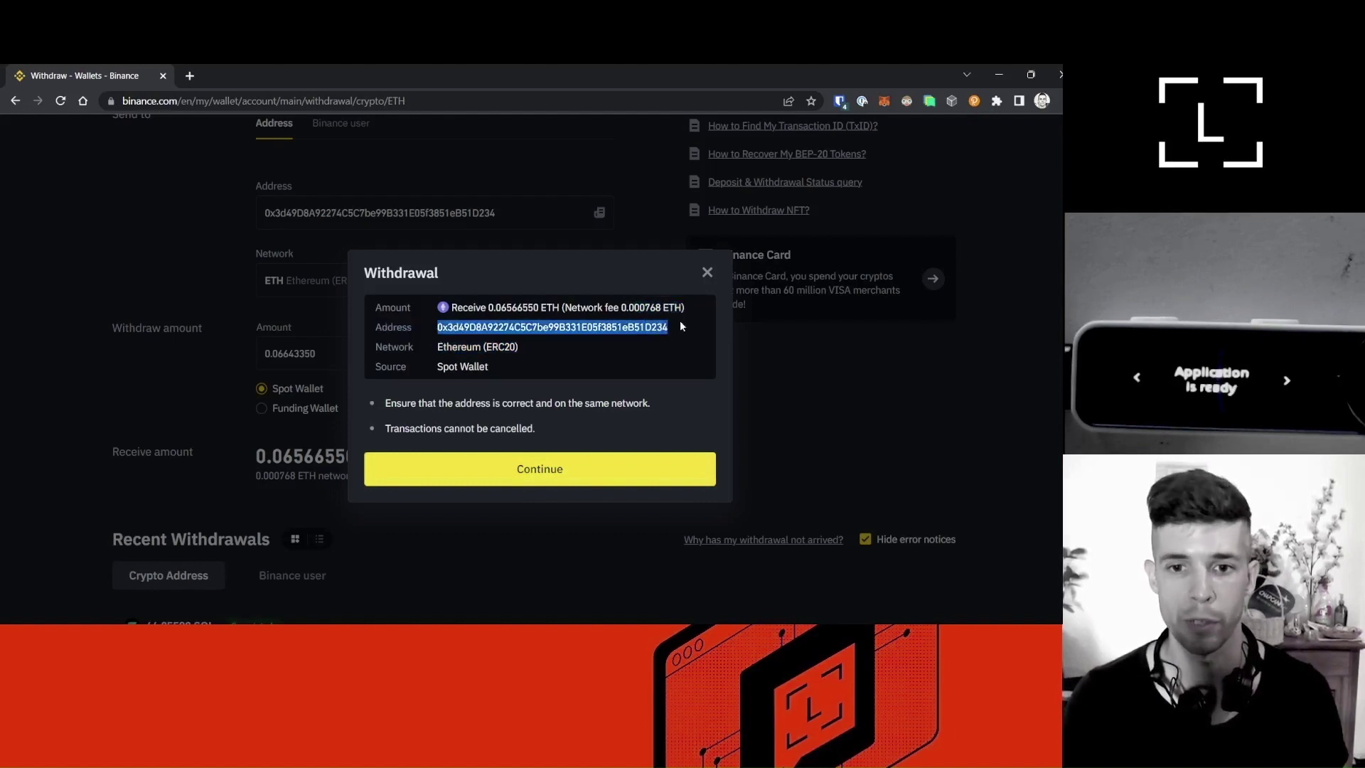
pyautogui.moveTo(436, 346); pyautogui.dragTo(524, 347)
pyautogui.click(534, 366)
pyautogui.click(552, 469)
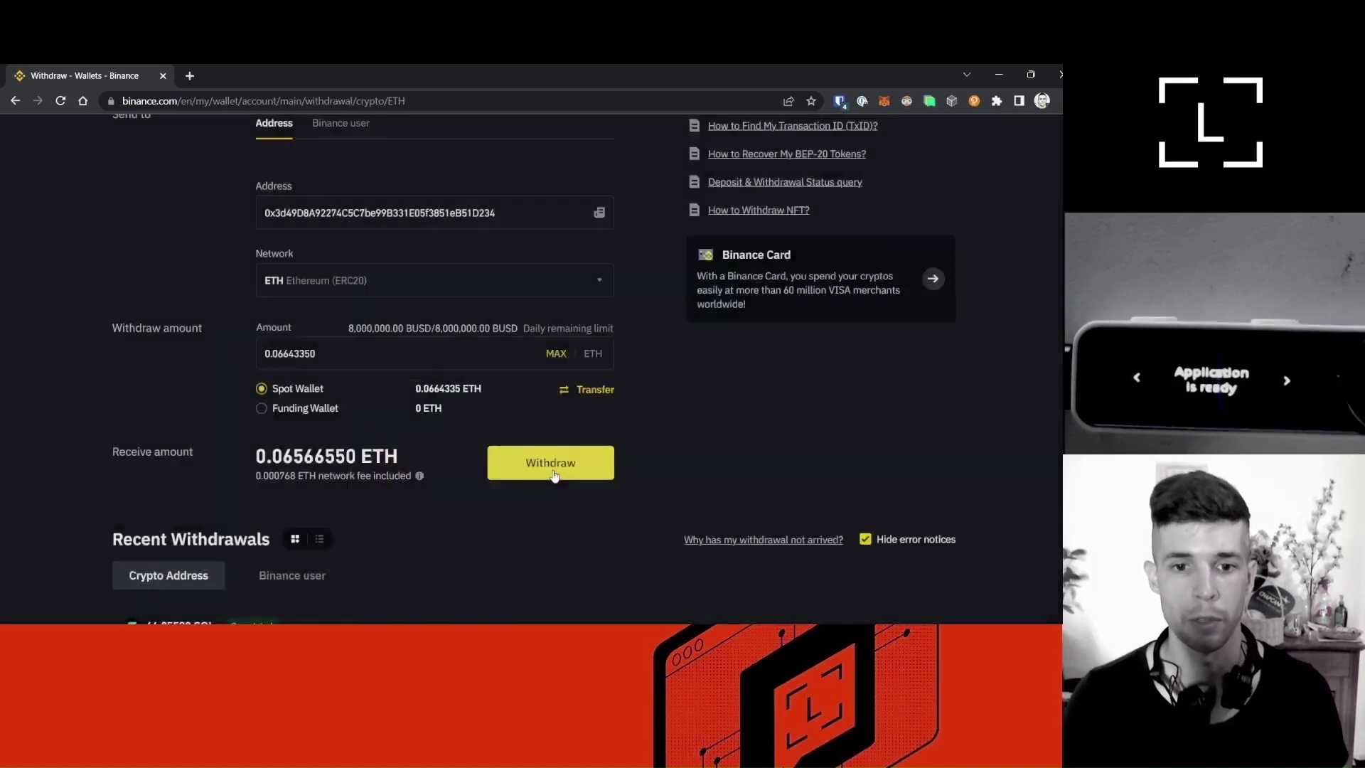
pyautogui.click(472, 327)
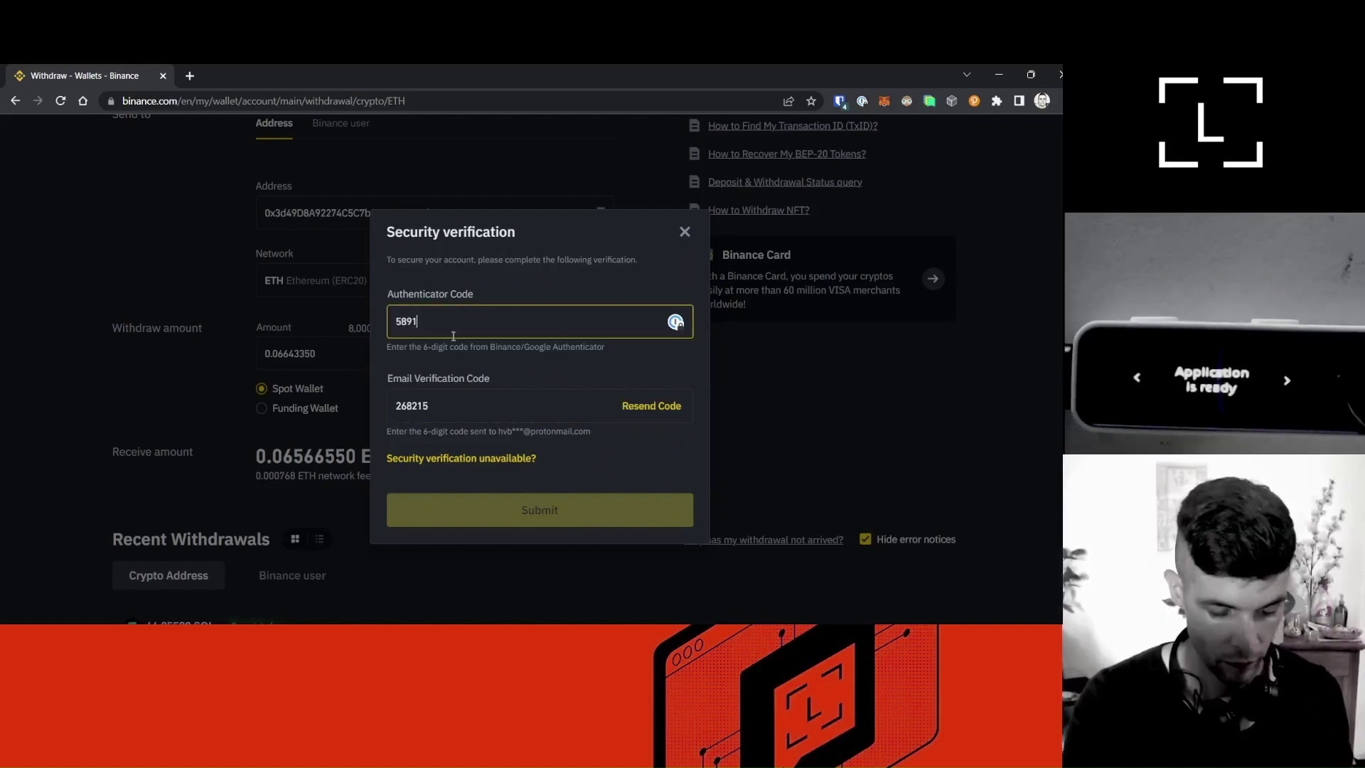
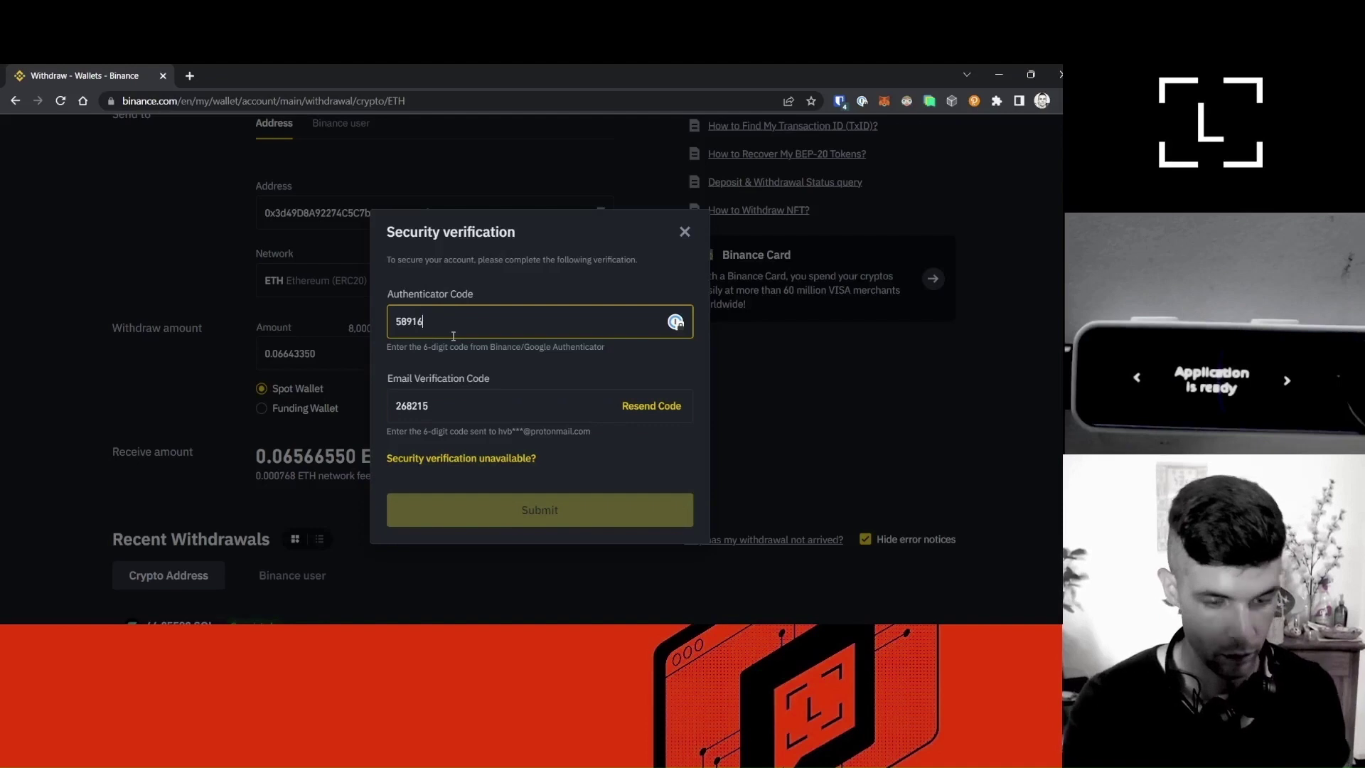
# Step: Enter the authenticator verification code and submit the security check
pyautogui.click(557, 509)
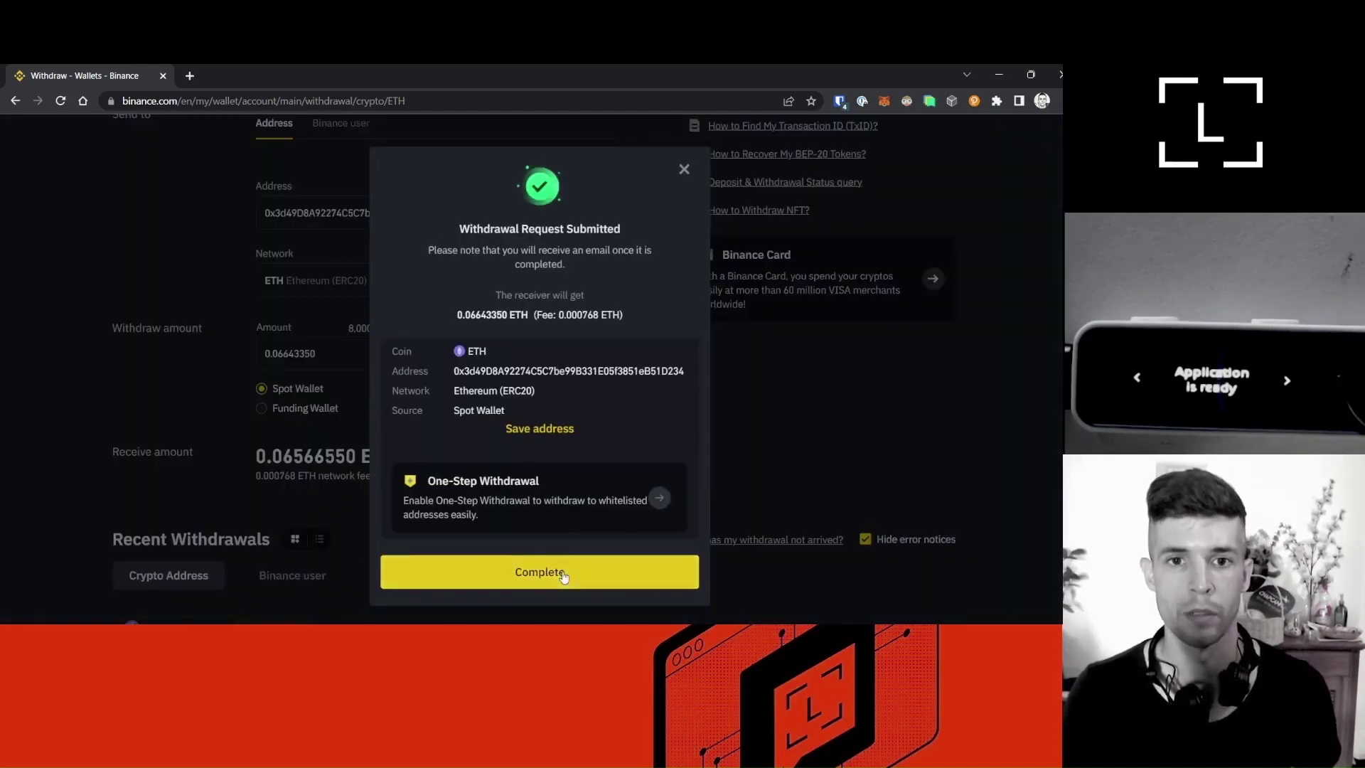
# Step: Dismiss the success dialog and check Recent Withdrawals: 0.0656655 ETH, Awaiting Approval, 0/12 confirmations
pyautogui.click(562, 574)
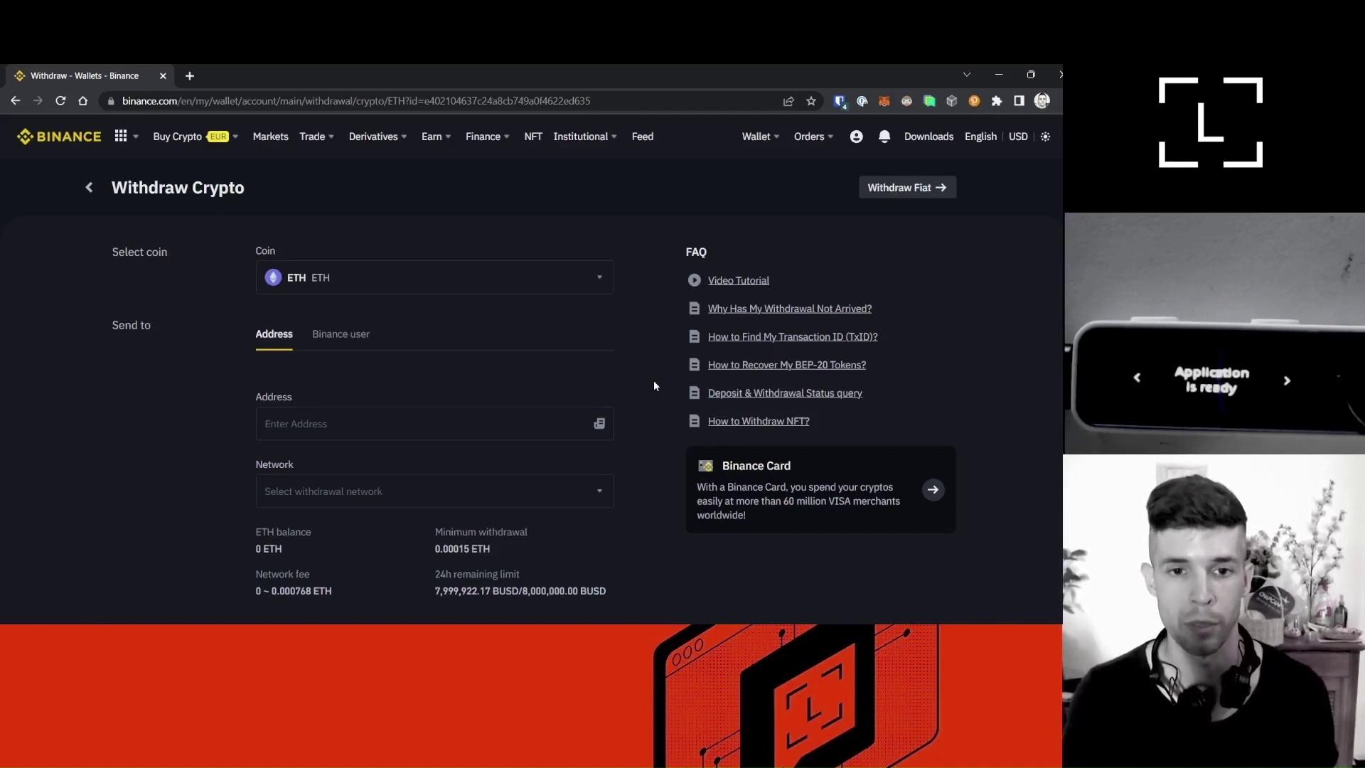
pyautogui.scroll(-2, 655, 384)
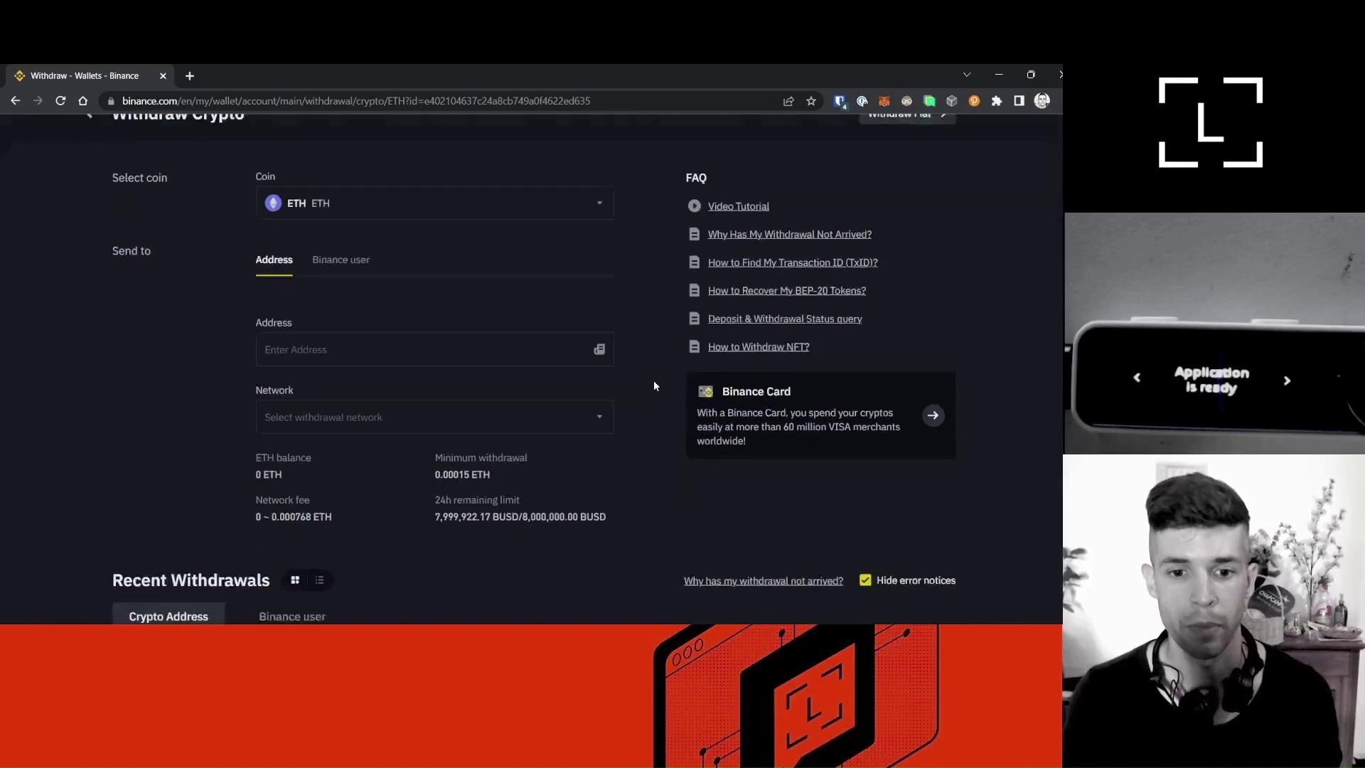
pyautogui.scroll(-3, 653, 371)
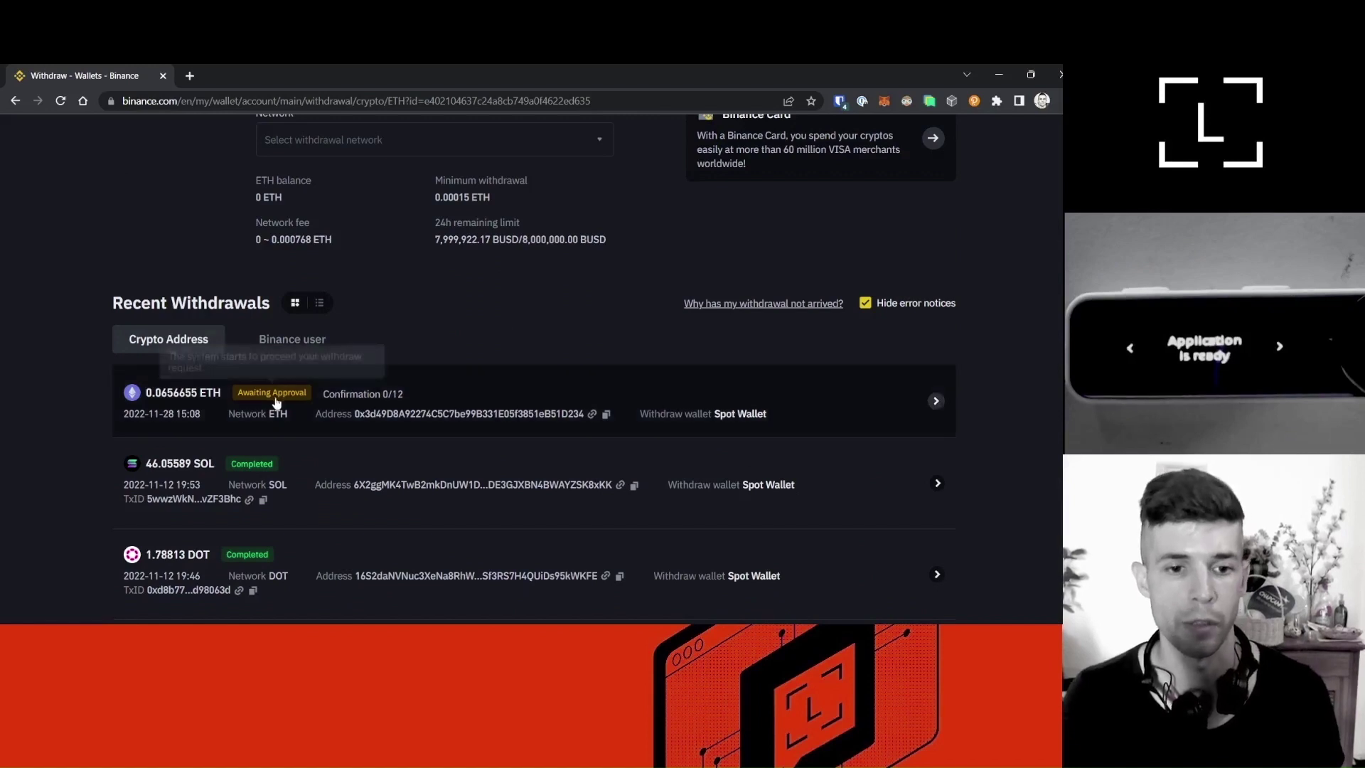
pyautogui.moveTo(267, 403)
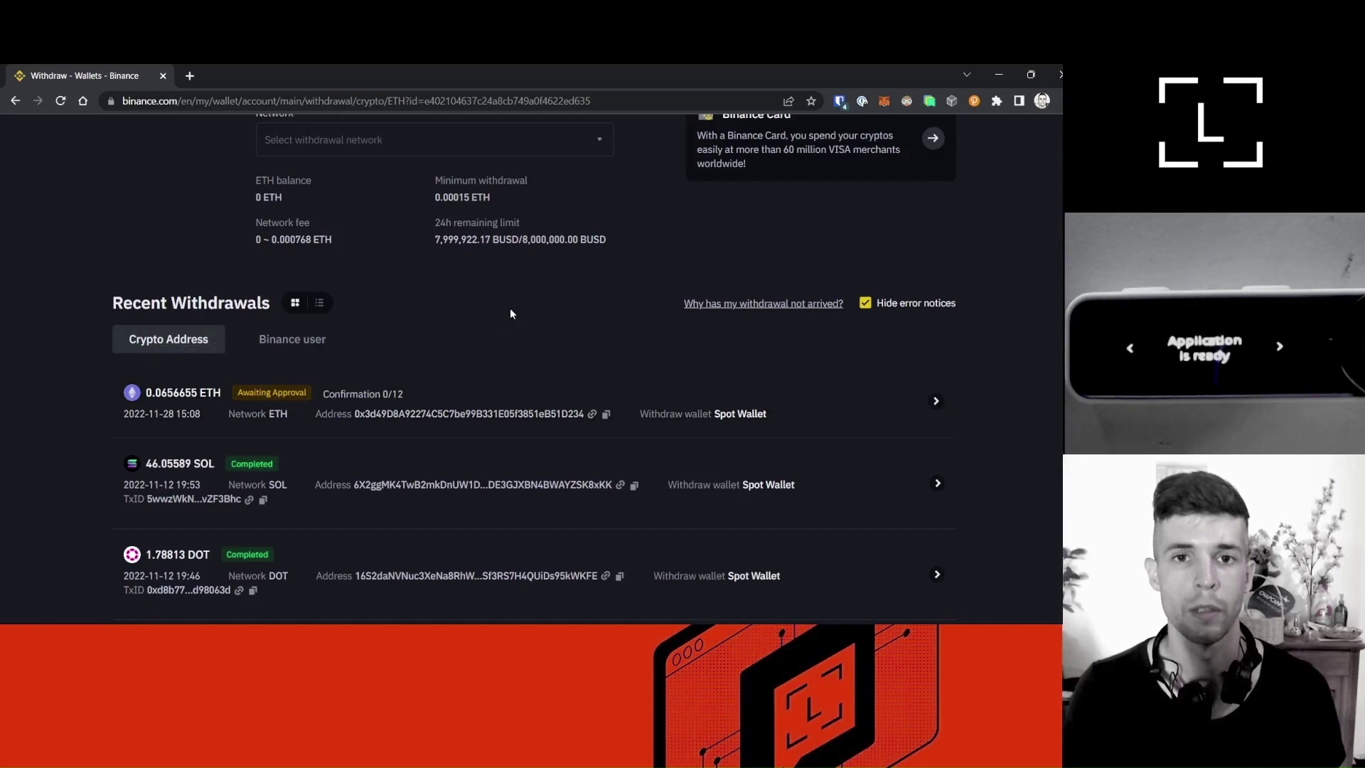
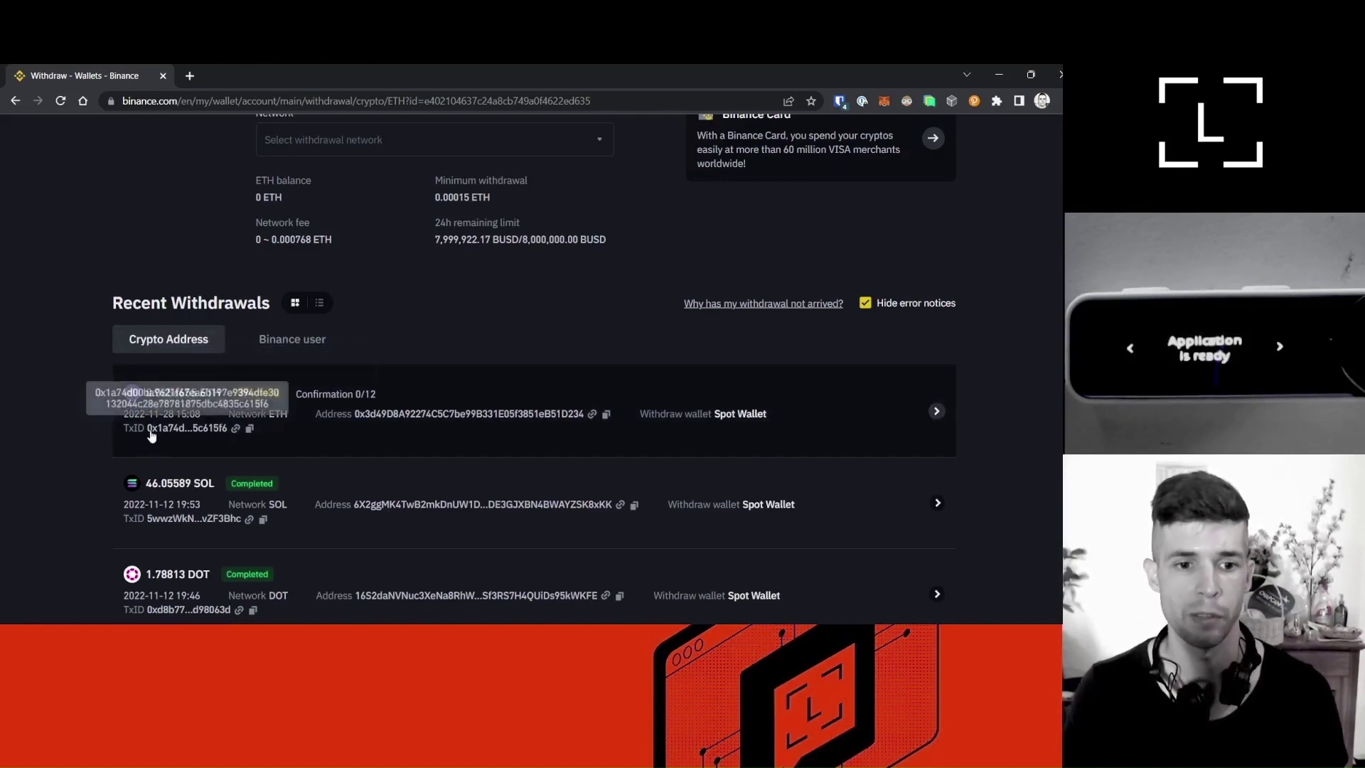
# Step: Open the withdrawal transaction on Etherscan and check its Success status and 10 block confirmations
pyautogui.click(235, 428)
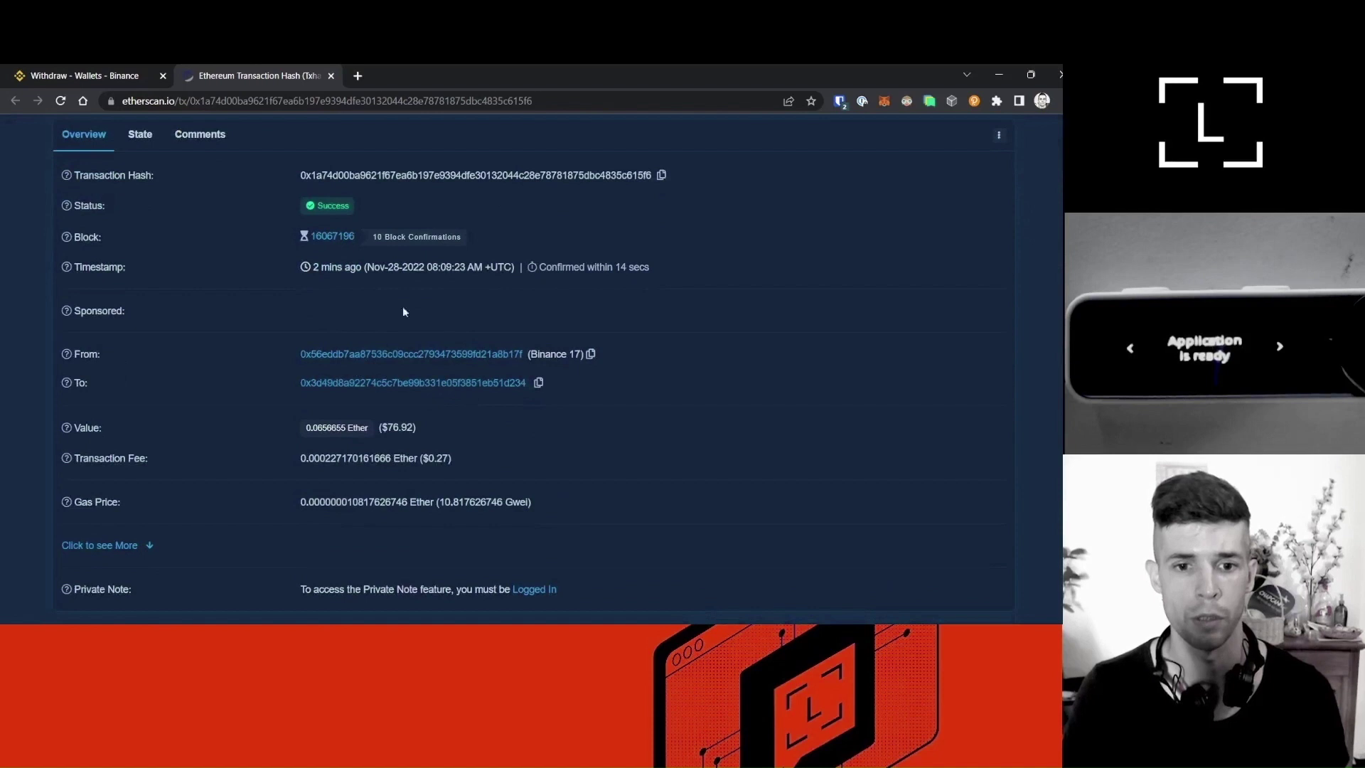
pyautogui.moveTo(331, 205)
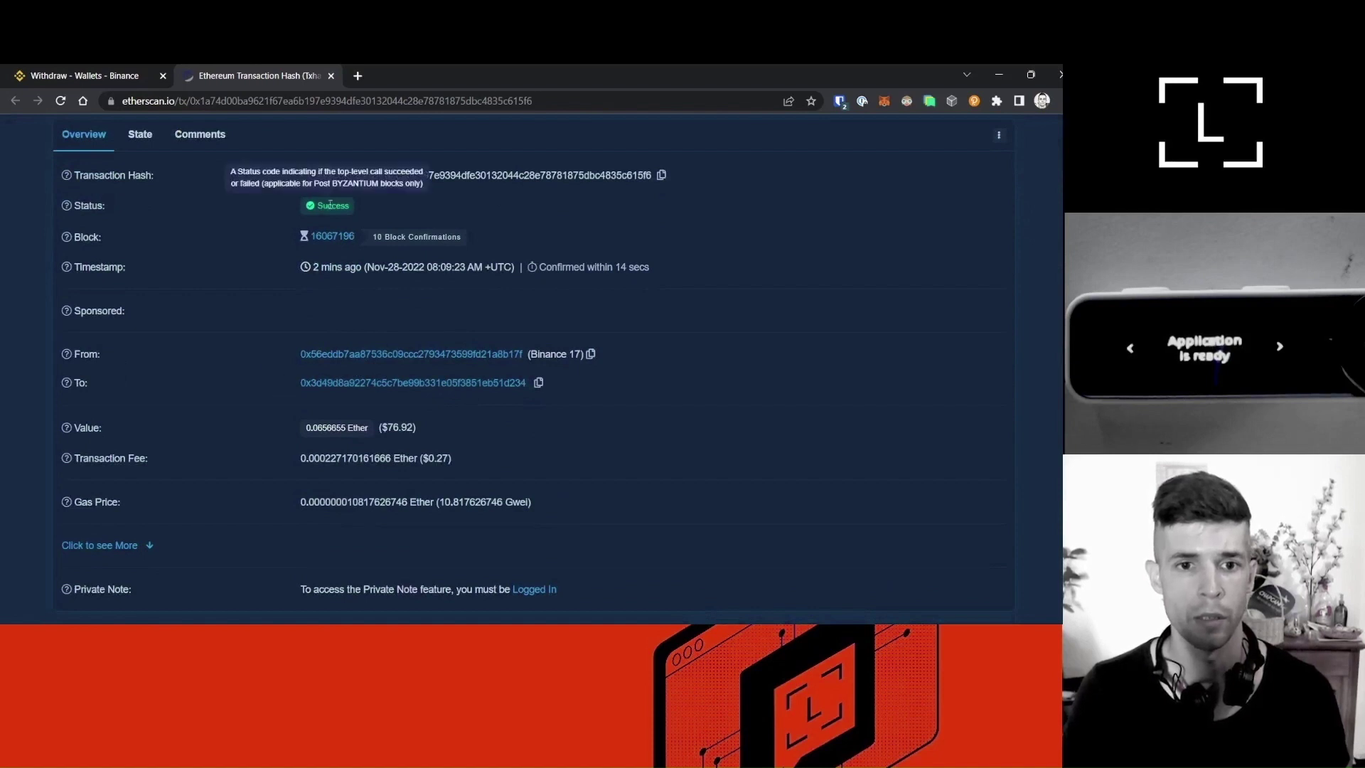
pyautogui.moveTo(408, 234)
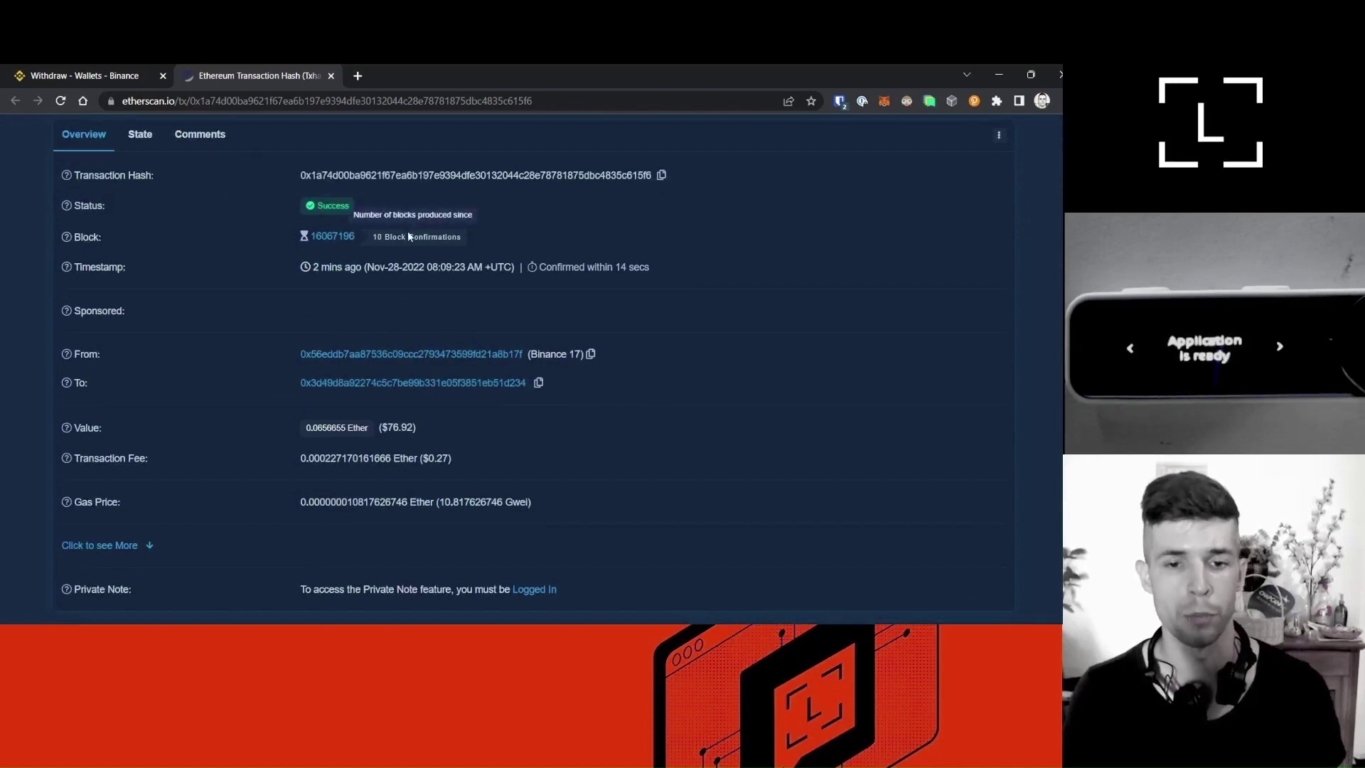
pyautogui.hotkey('alt', 'Tab')
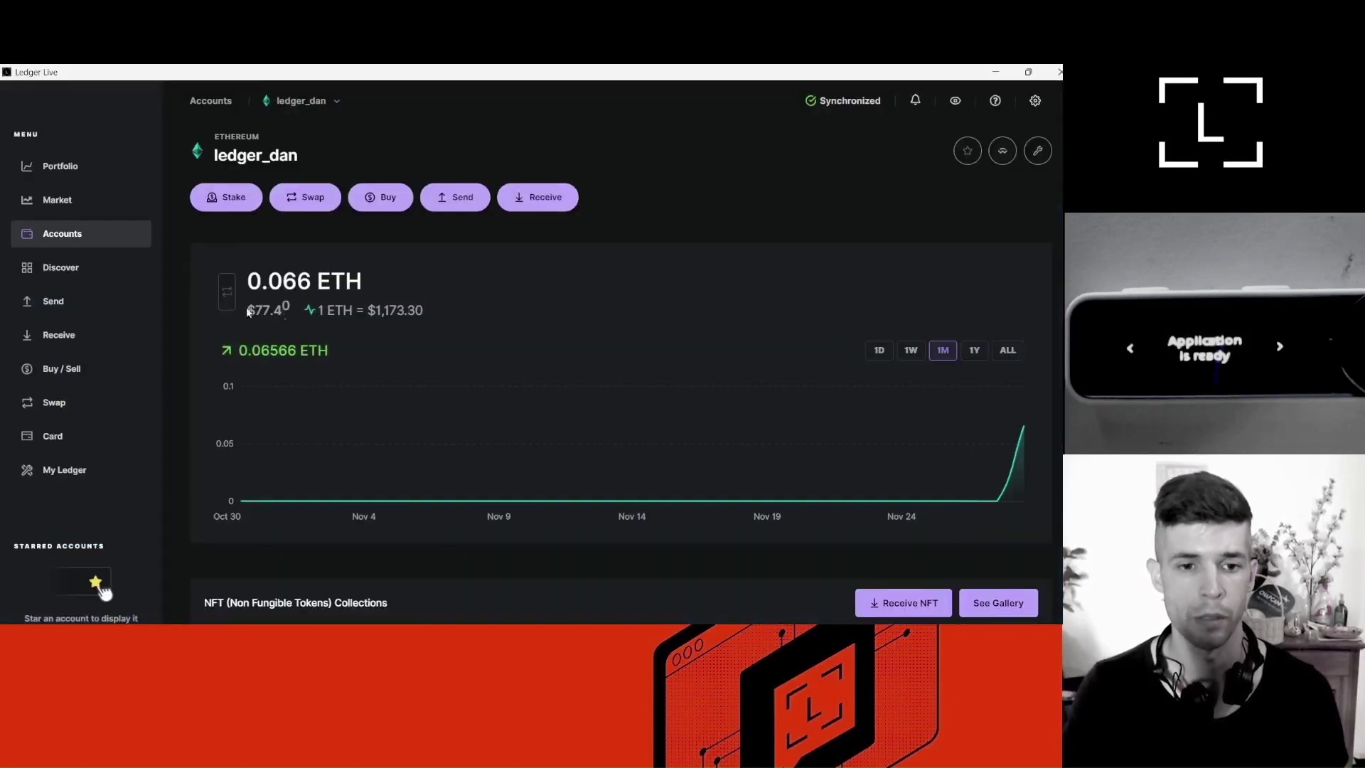
# Step: Scroll the Ethereum account to Latest operations and inspect the +0.06566 ETH Received entry
pyautogui.scroll(-5, 483, 325)
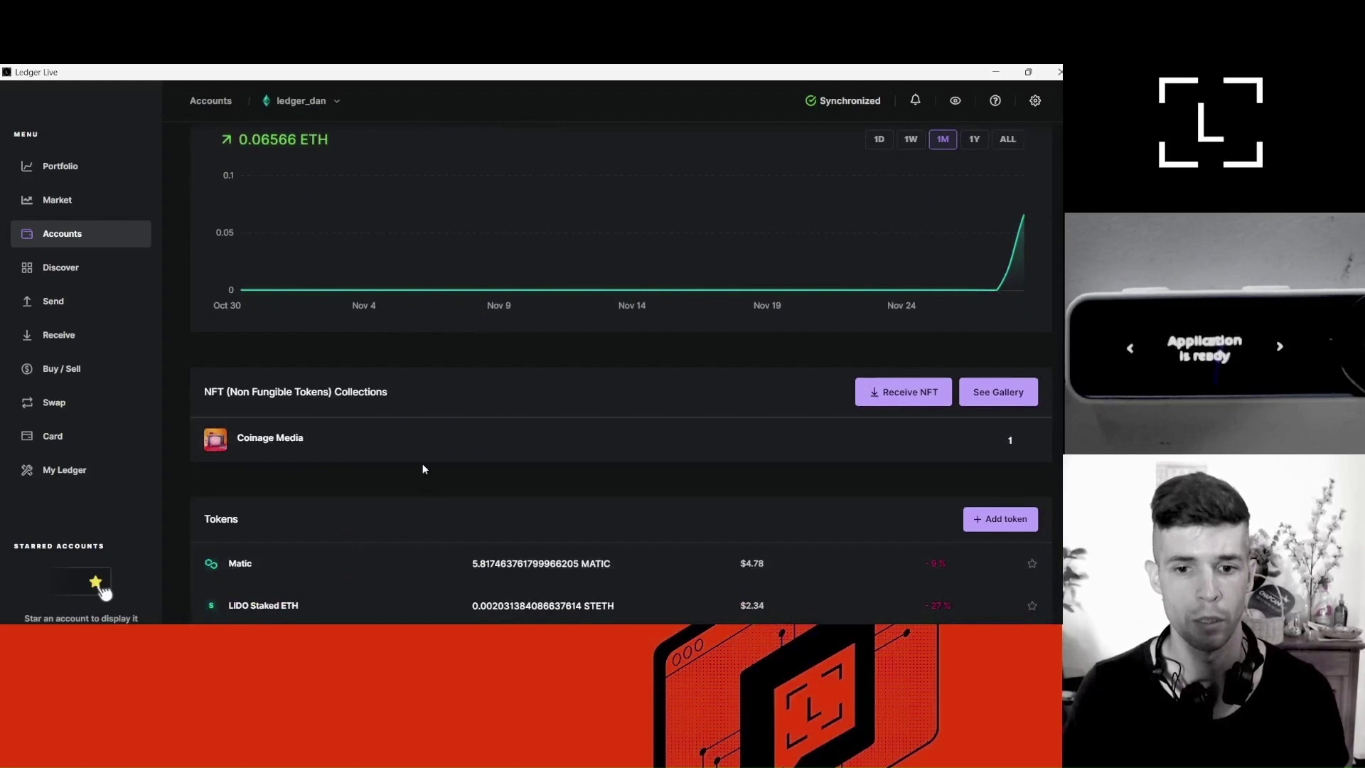
pyautogui.scroll(-3, 425, 470)
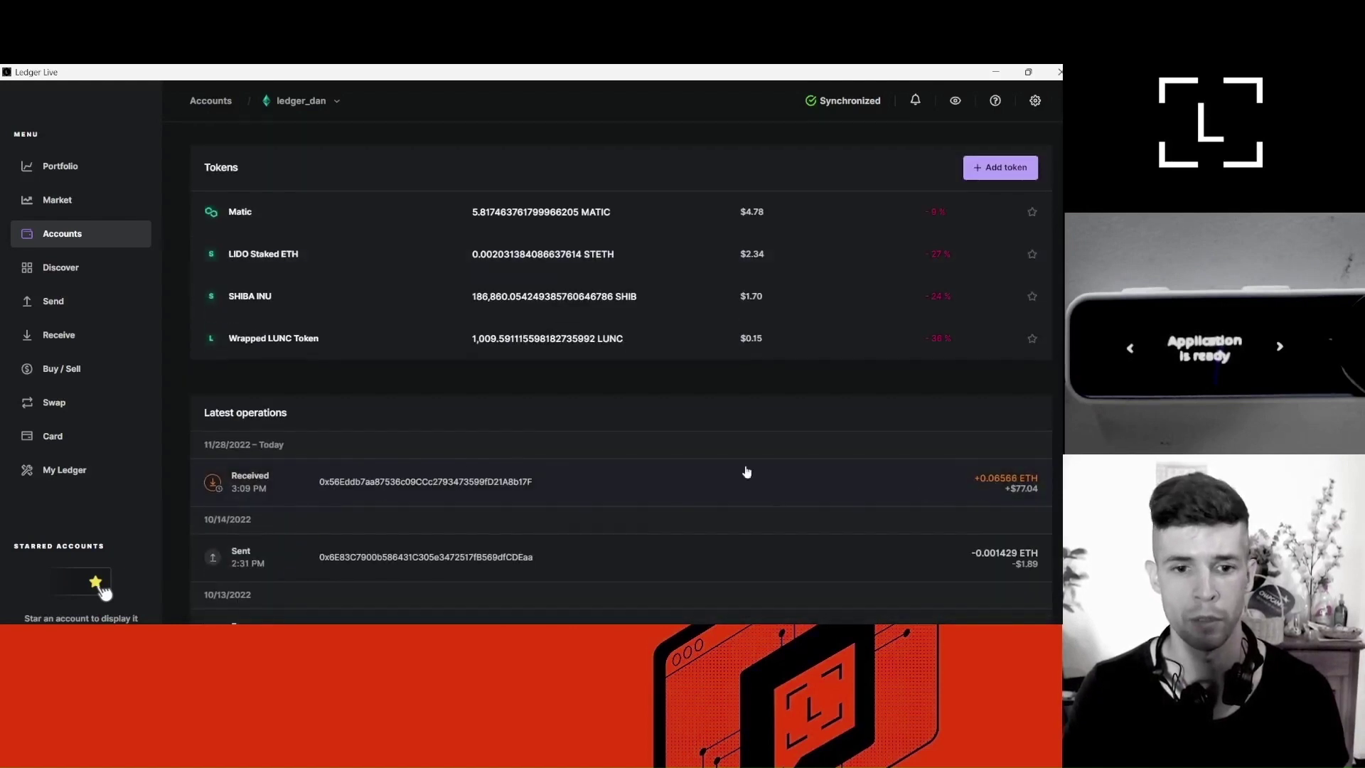
pyautogui.moveTo(211, 487)
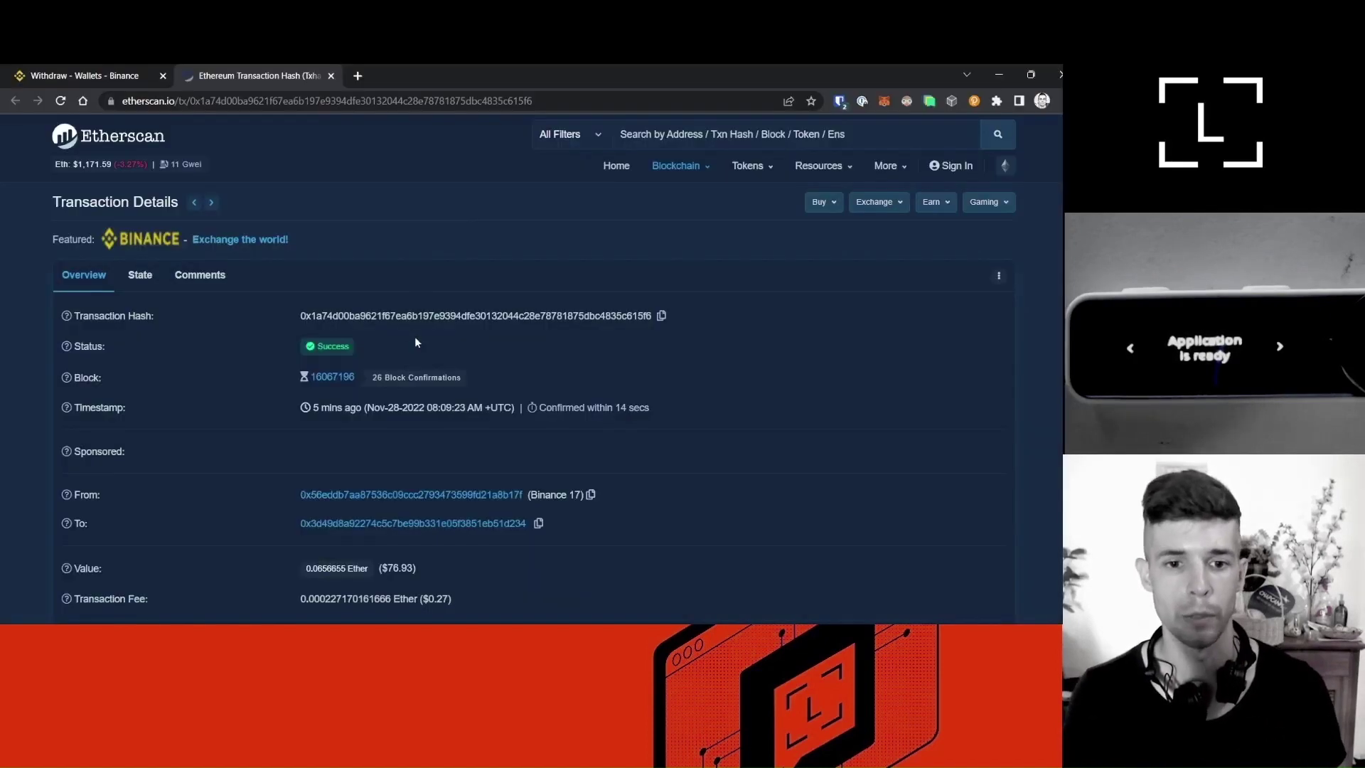
# Step: Check Etherscan's 26 block confirmations and the 0.0656655 ETH withdrawal's Completed status in Binance
pyautogui.moveTo(375, 381); pyautogui.dragTo(458, 349)
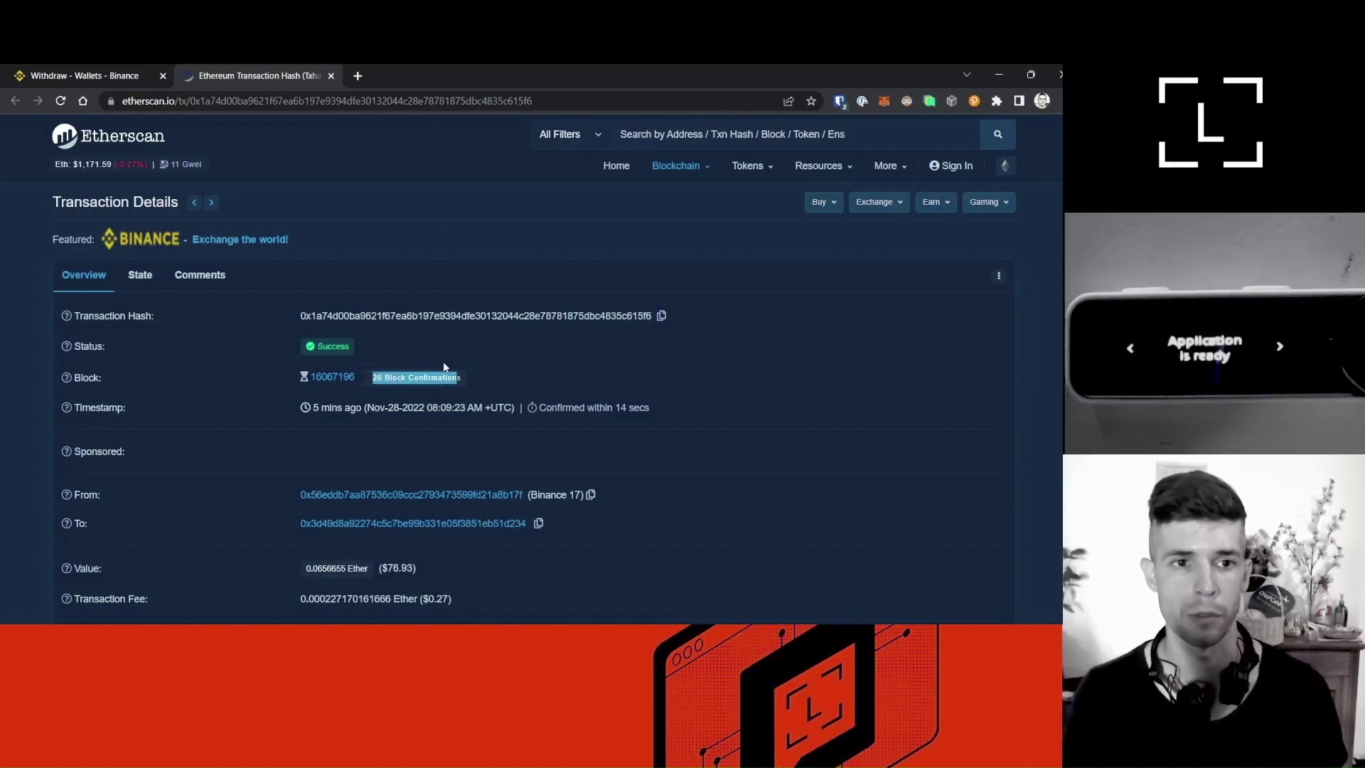
pyautogui.hotkey('ctrl', '1')
pyautogui.moveTo(238, 466)
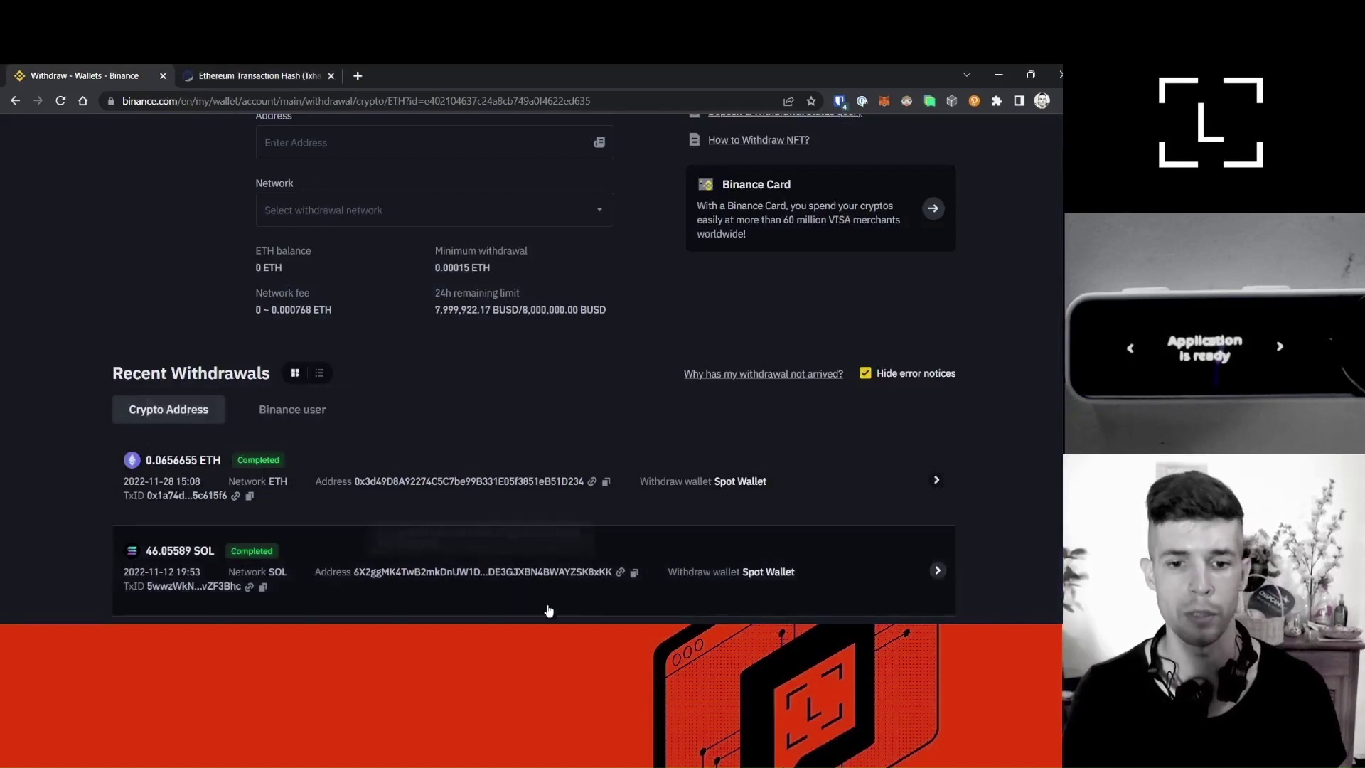
pyautogui.hotkey('alt', 'Tab')
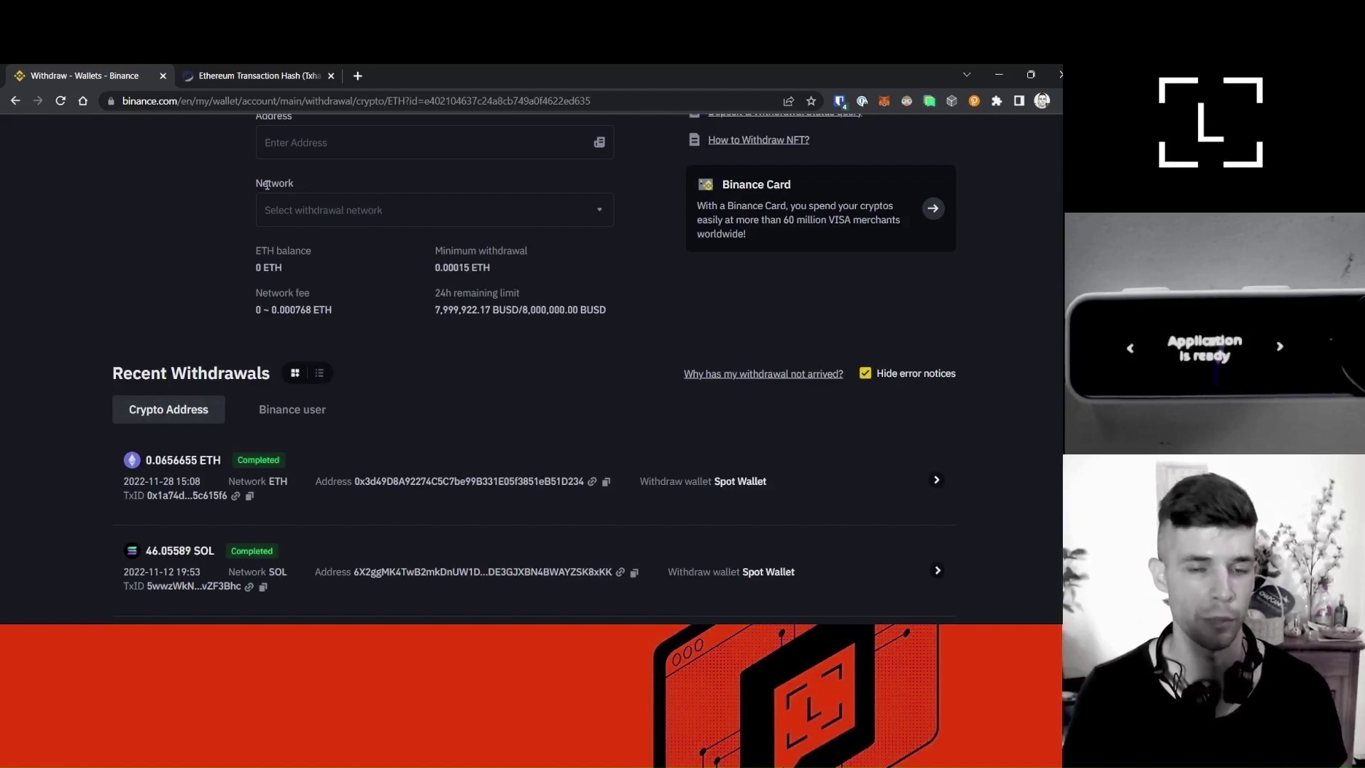
pyautogui.click(274, 72)
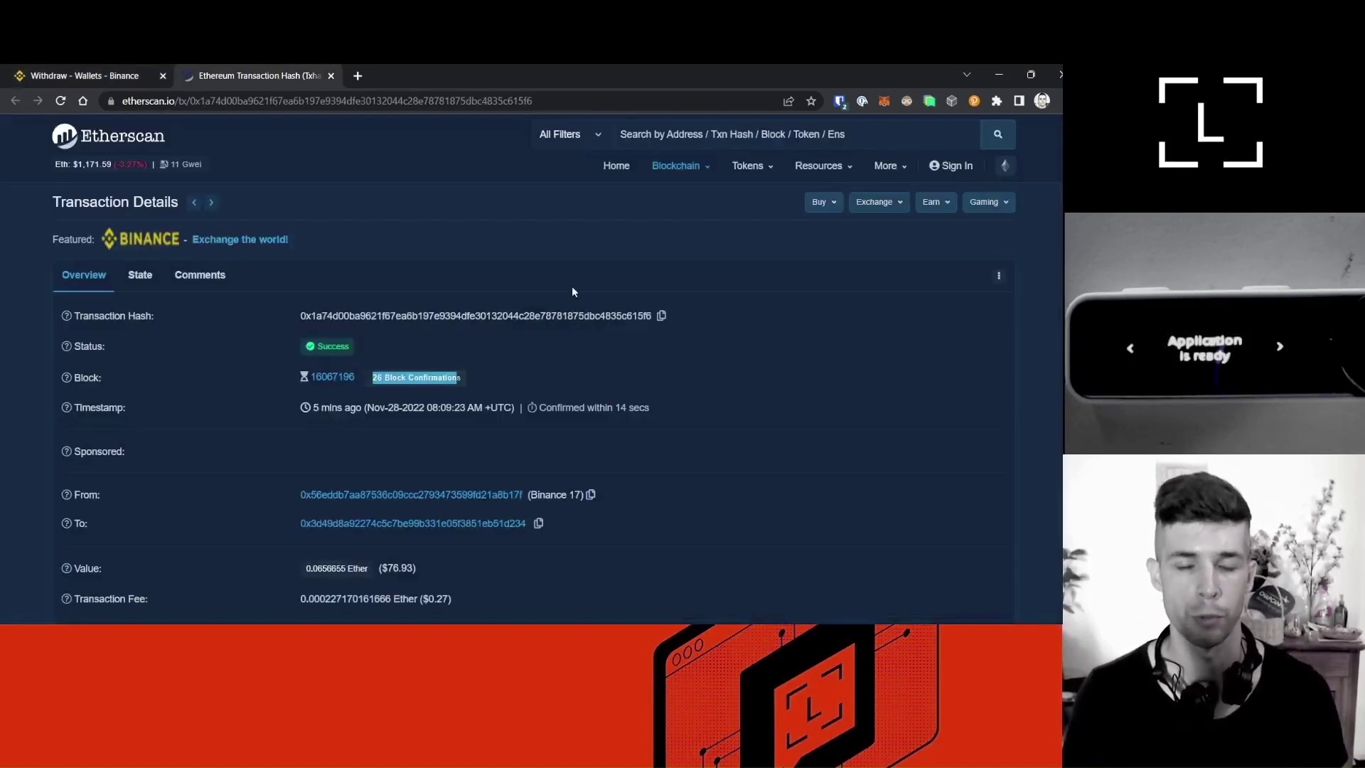
pyautogui.hotkey('ctrl', 'shift', 'Tab')
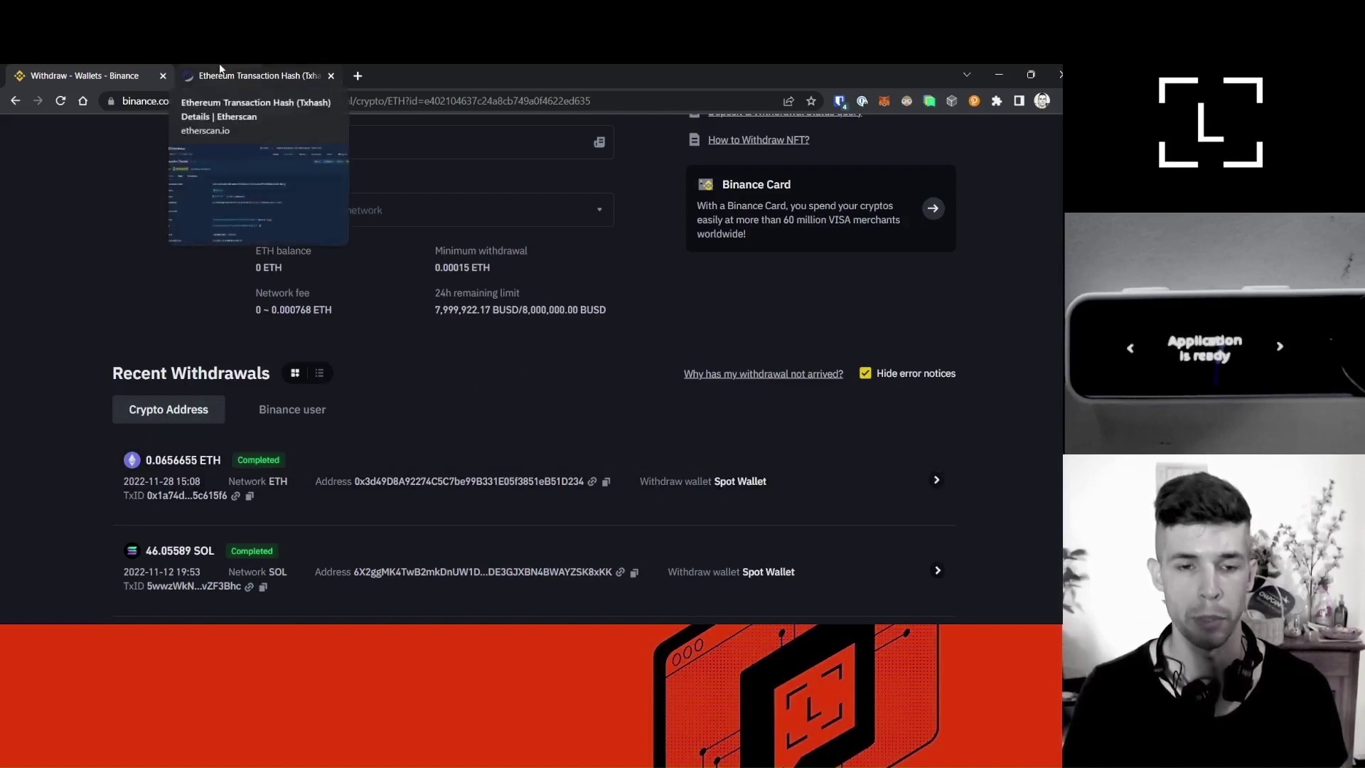
# Step: Resynchronize the Ledger Live Ethereum account using the Synchronized button
pyautogui.hotkey('alt', 'Tab')
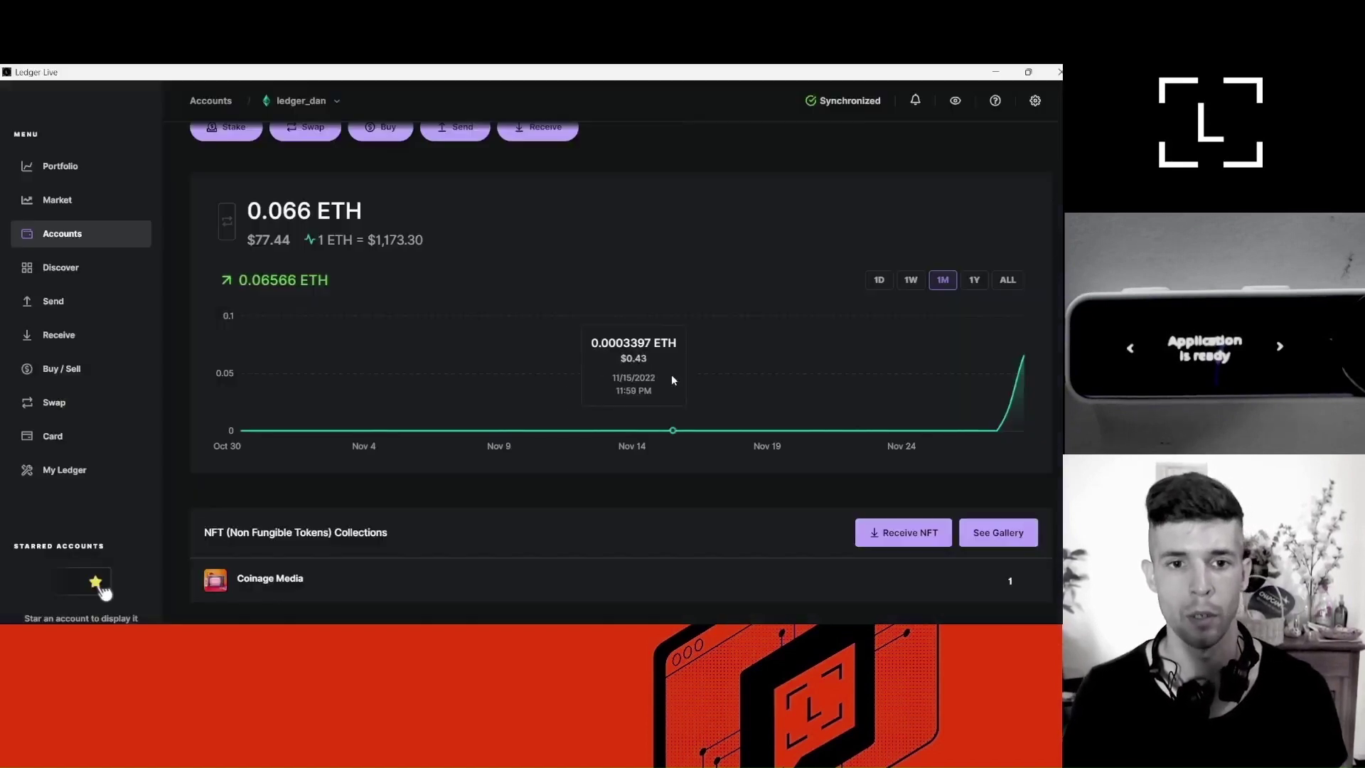
pyautogui.scroll(1, 588, 240)
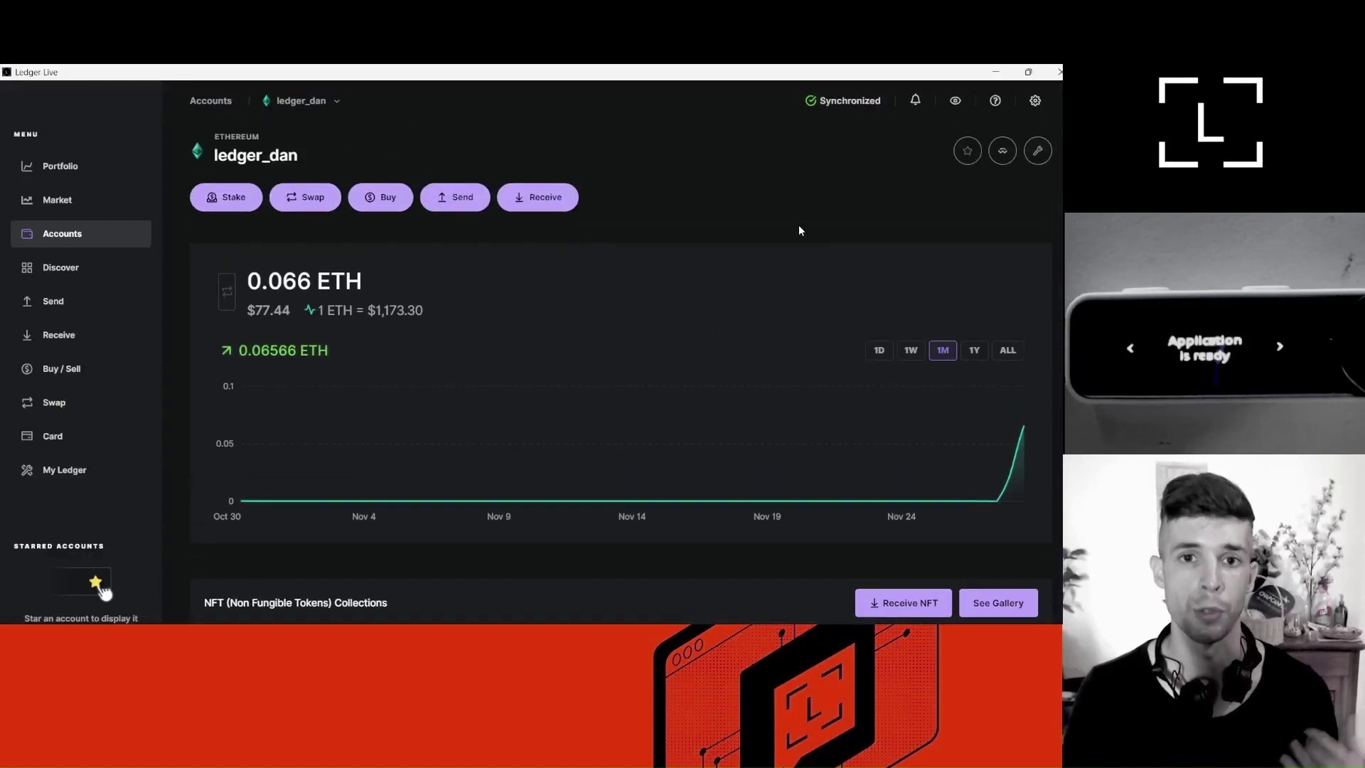
pyautogui.click(849, 104)
# Step: Clear the Ledger Live cache from Settings > Help and confirm it
pyautogui.hotkey('ctrl', ',')
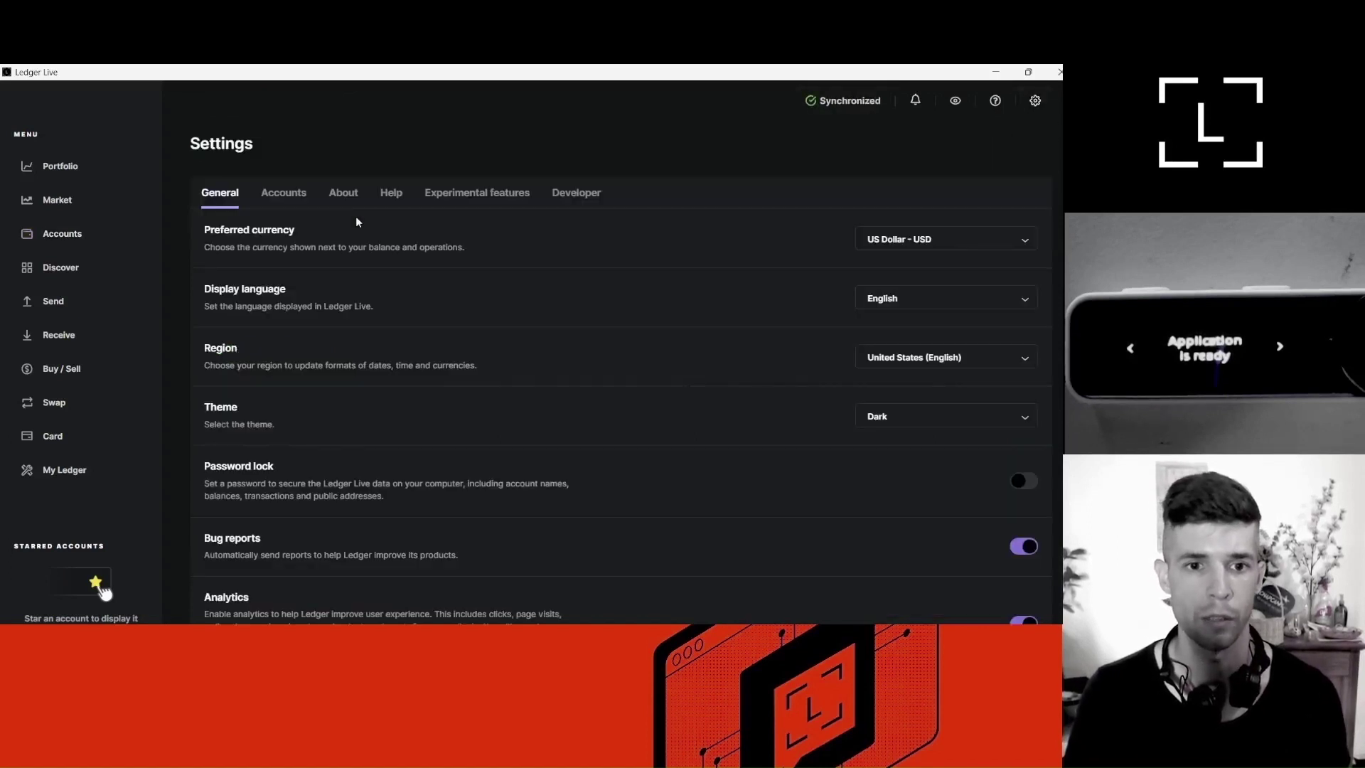
pyautogui.click(391, 193)
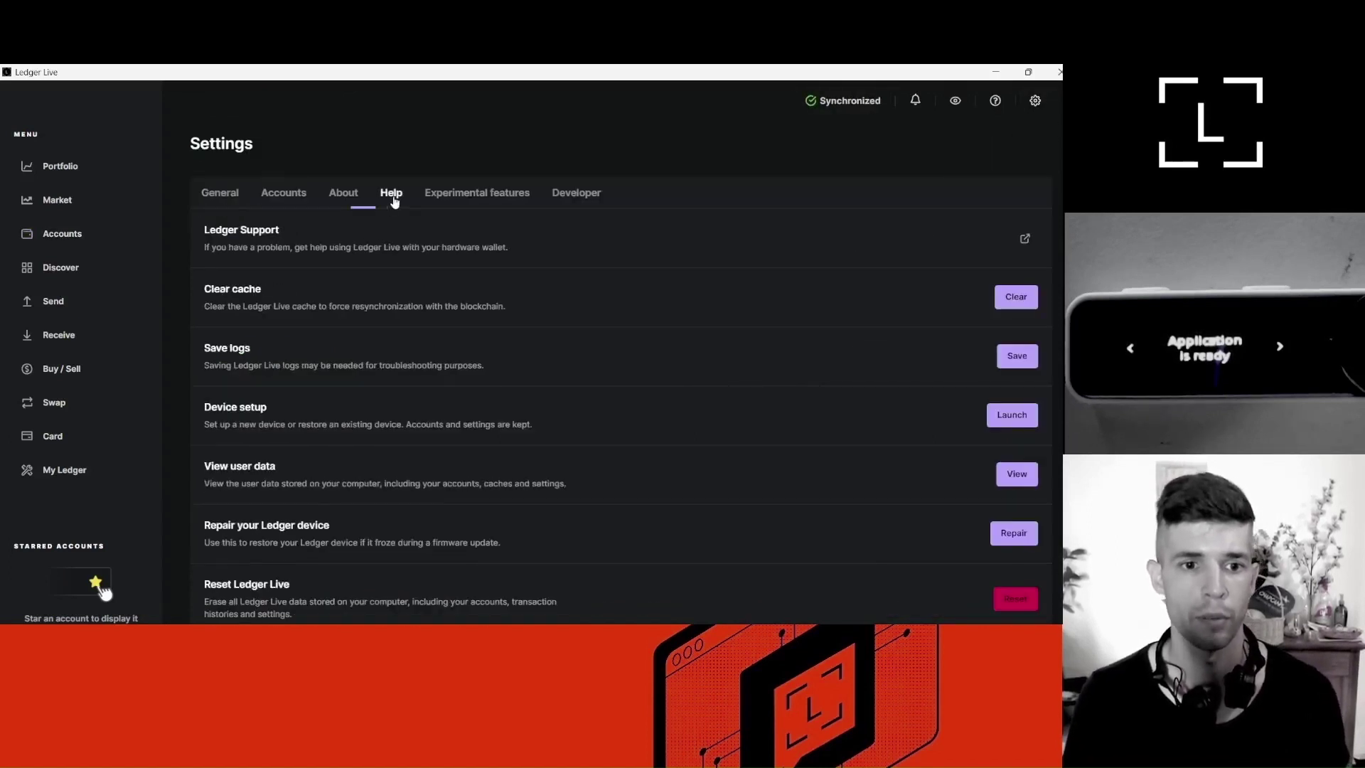
pyautogui.click(1016, 296)
pyautogui.click(669, 446)
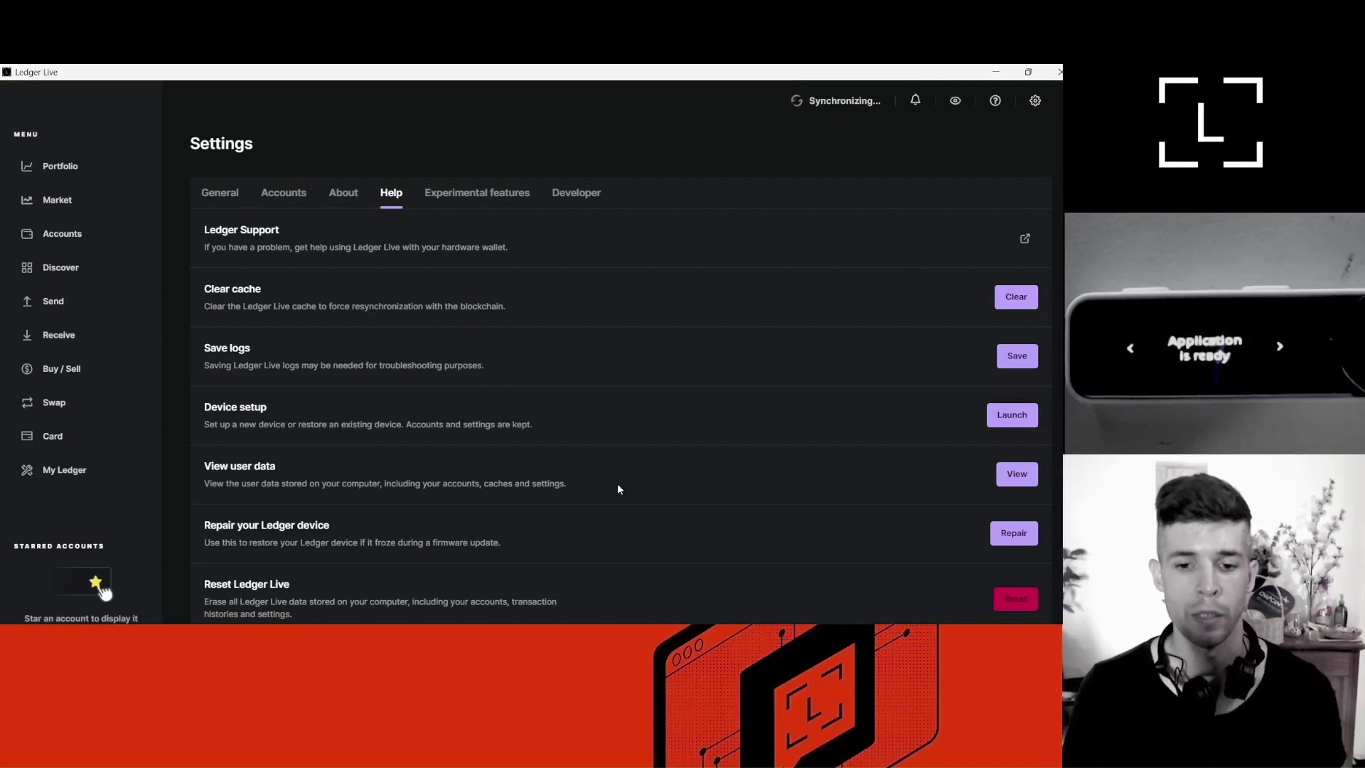
pyautogui.hotkey('alt', 'Tab')
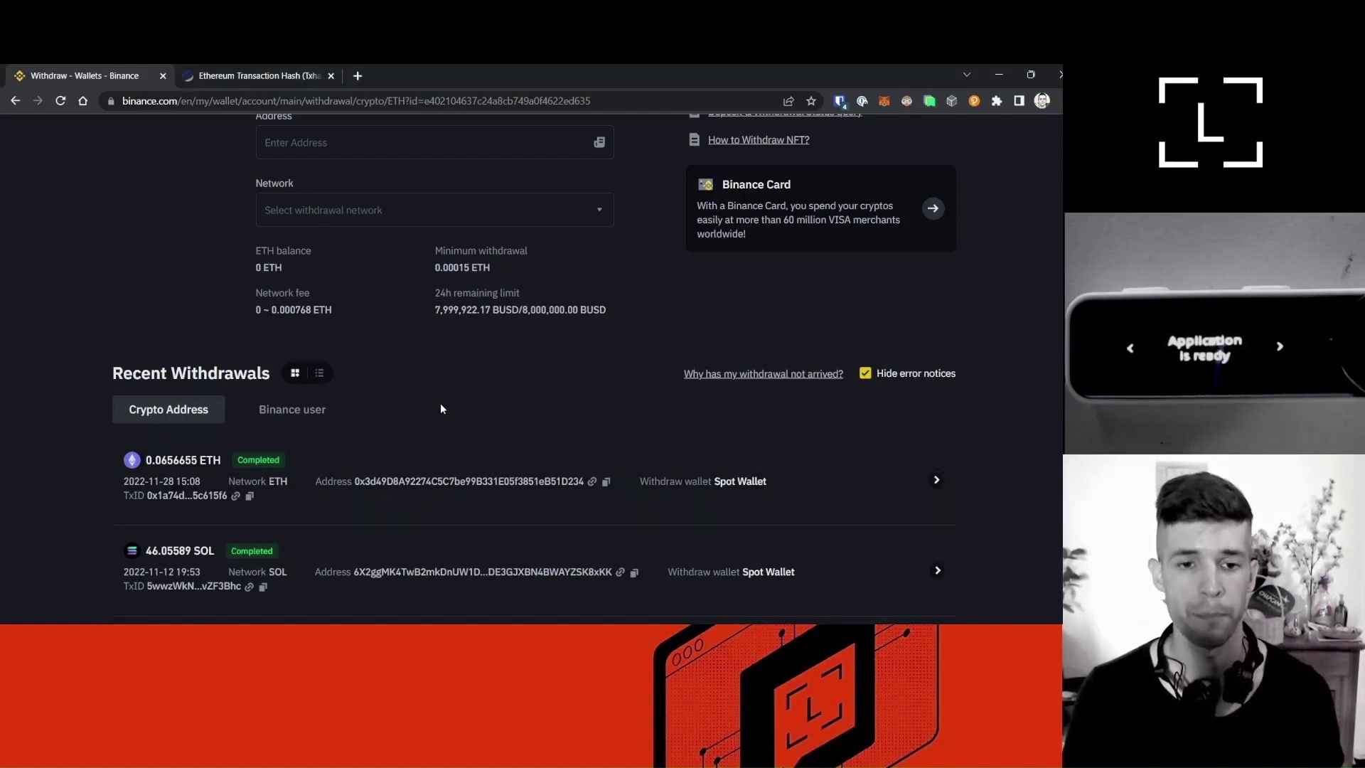
# Step: Review Binance's ETH withdrawal network list without choosing one, then open Ledger Support's contact chat
pyautogui.scroll(2, 440, 408)
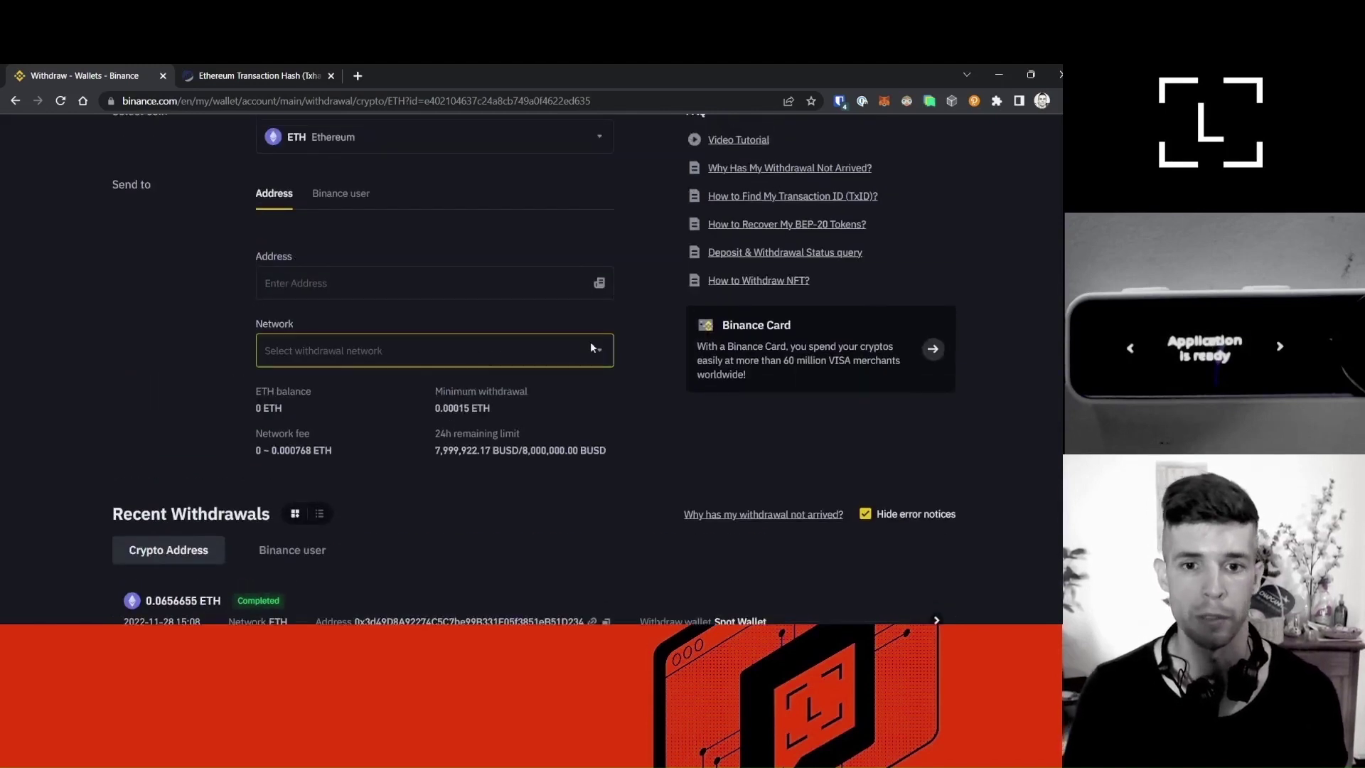
pyautogui.click(590, 345)
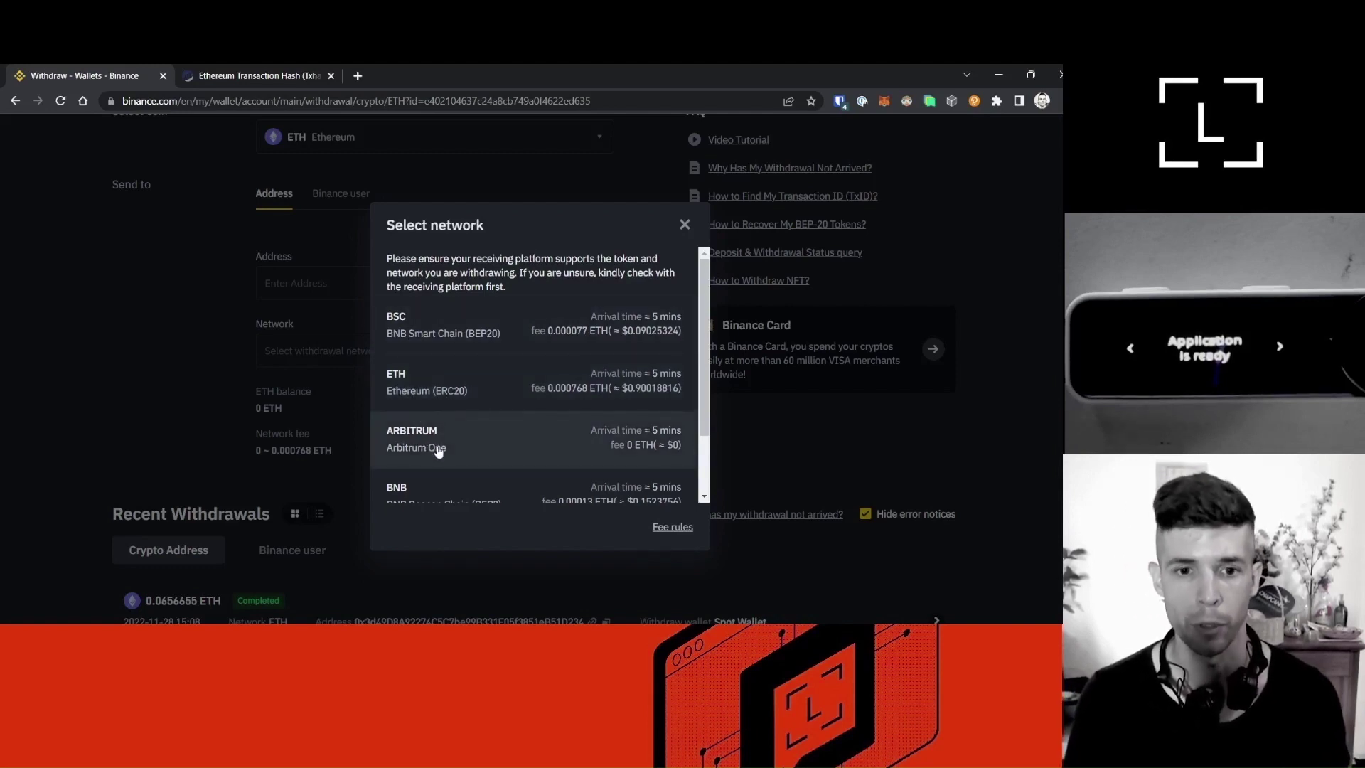
pyautogui.press('Escape')
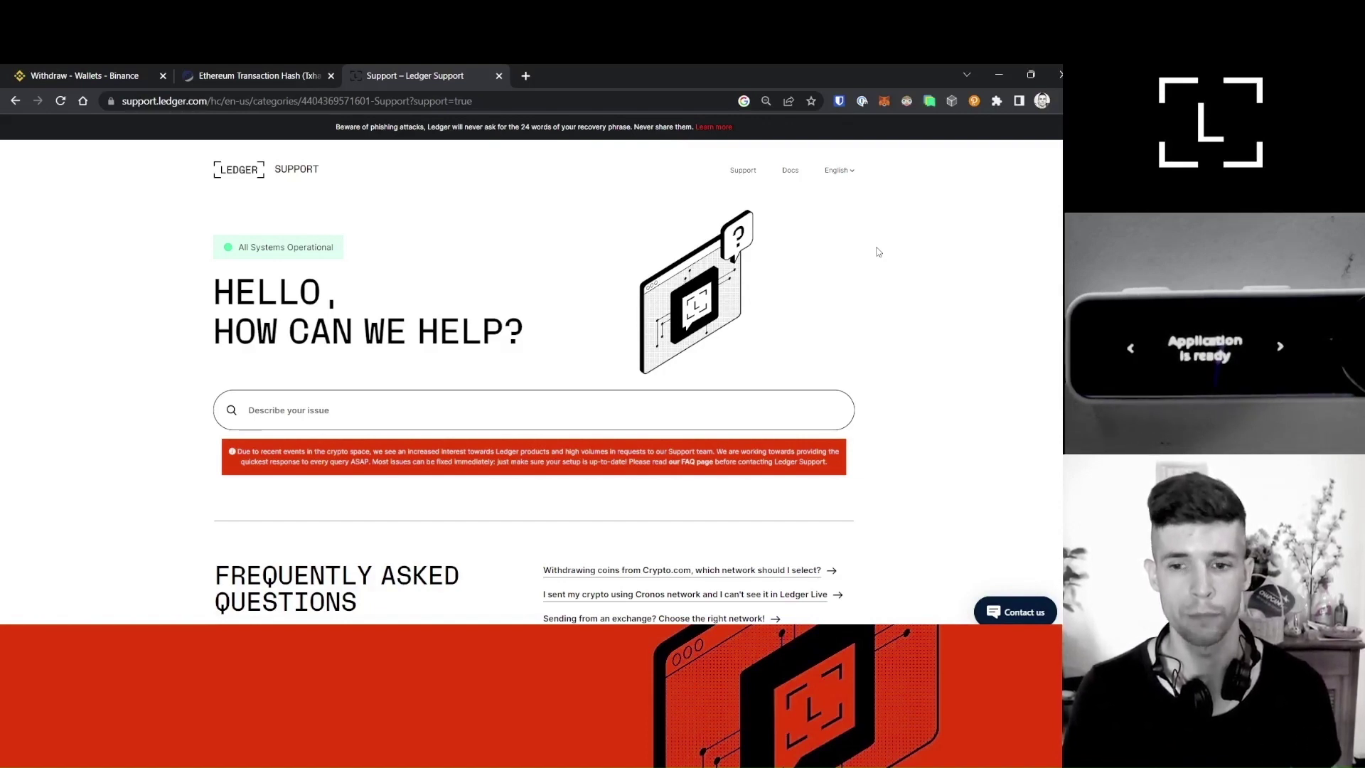
pyautogui.click(1021, 614)
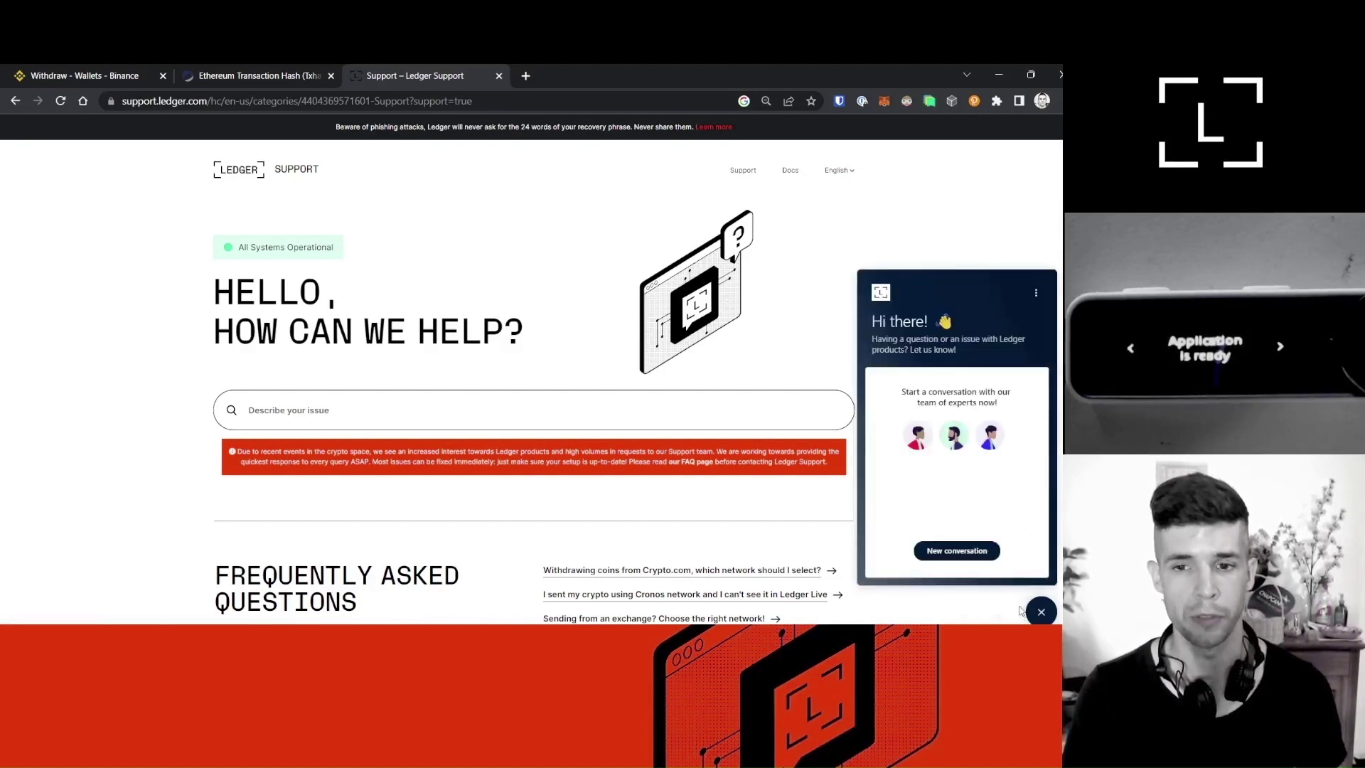